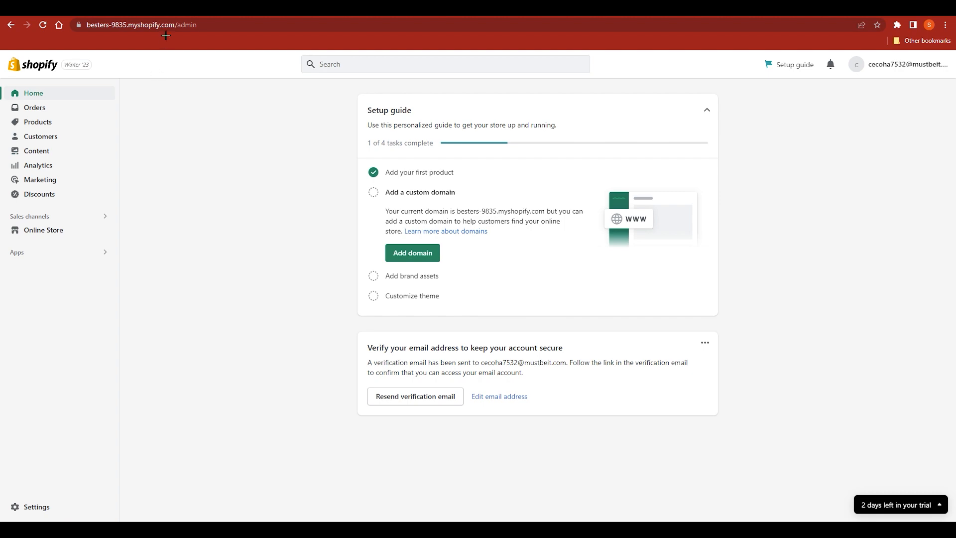
Search the web for pagefly in a new browser tab and open the pagefly.io website.
{"action": "key", "text": "ctrl+t"}
{"action": "type", "text": "pagefly"}
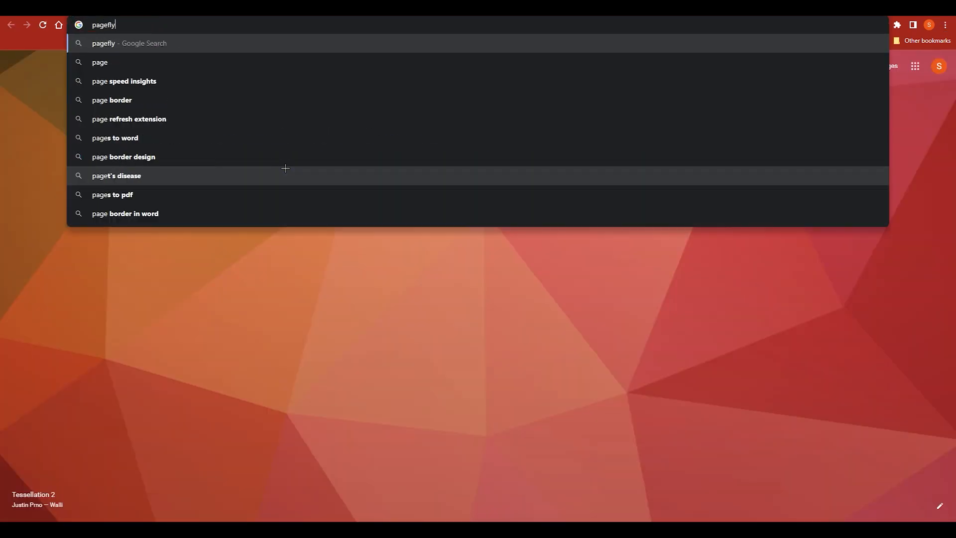
{"action": "key", "text": "Return"}
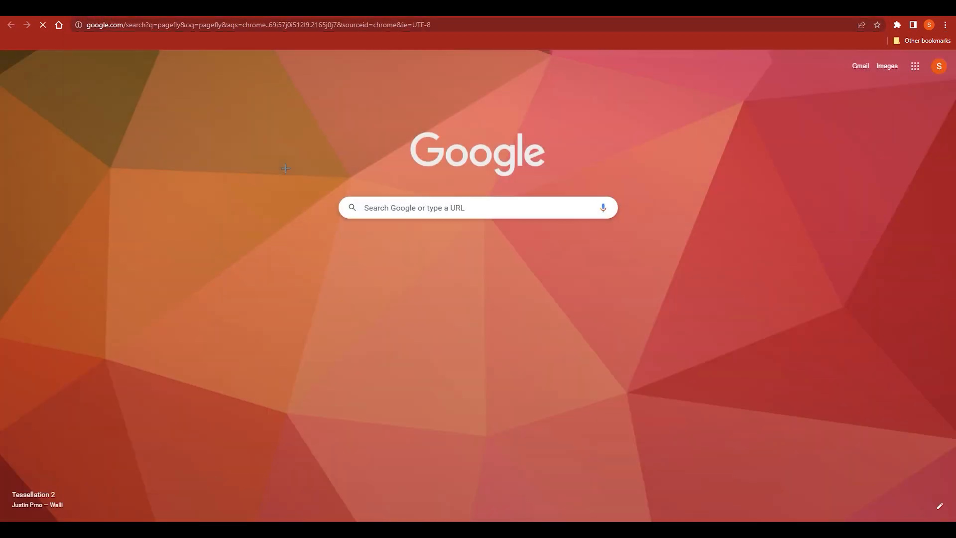
{"action": "left_click", "coordinate": [197, 171]}
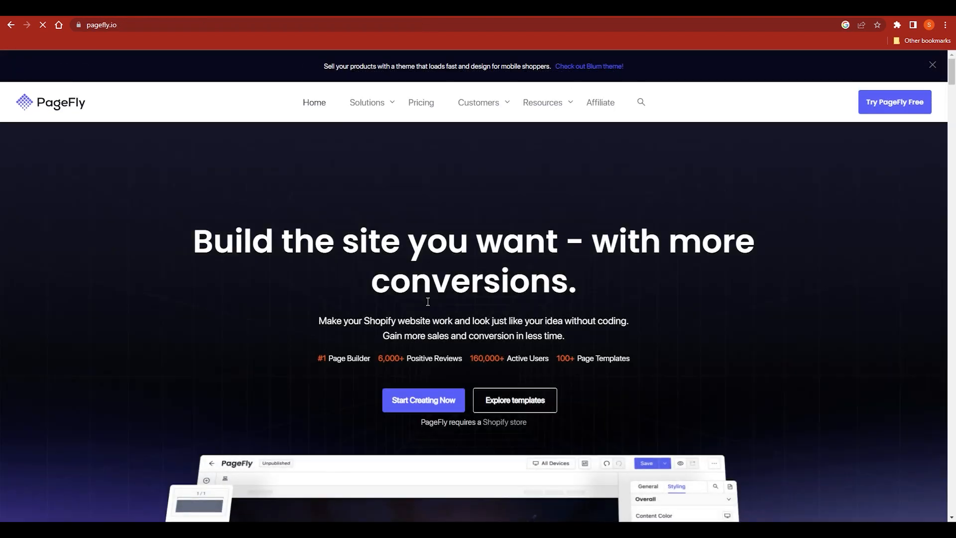
Look through the PageFly home page, from the editor preview to the Shopify page types it can create.
{"action": "scroll", "coordinate": [566, 289], "scroll_direction": "down", "scroll_amount": 2}
{"action": "scroll", "coordinate": [566, 289], "scroll_direction": "down", "scroll_amount": 2}
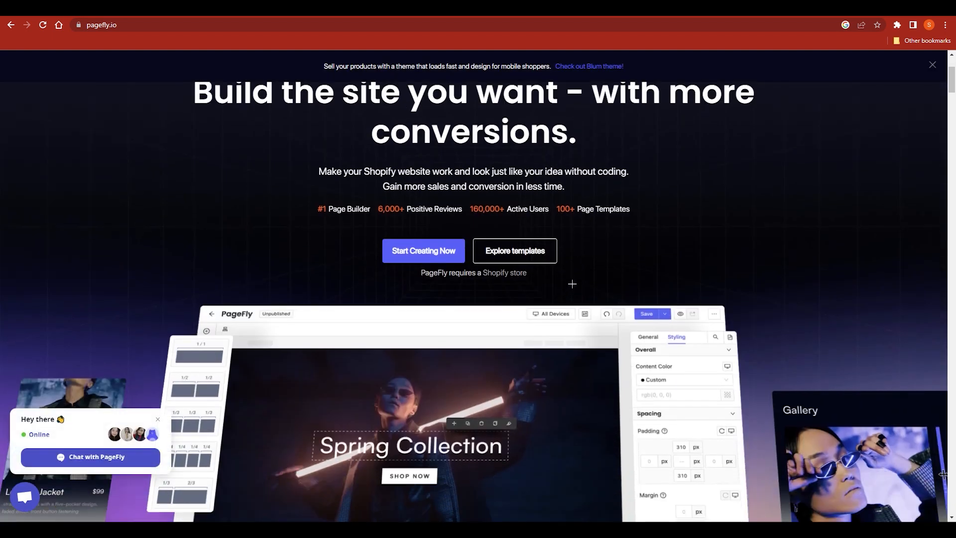
{"action": "scroll", "coordinate": [571, 285], "scroll_direction": "down", "scroll_amount": 3}
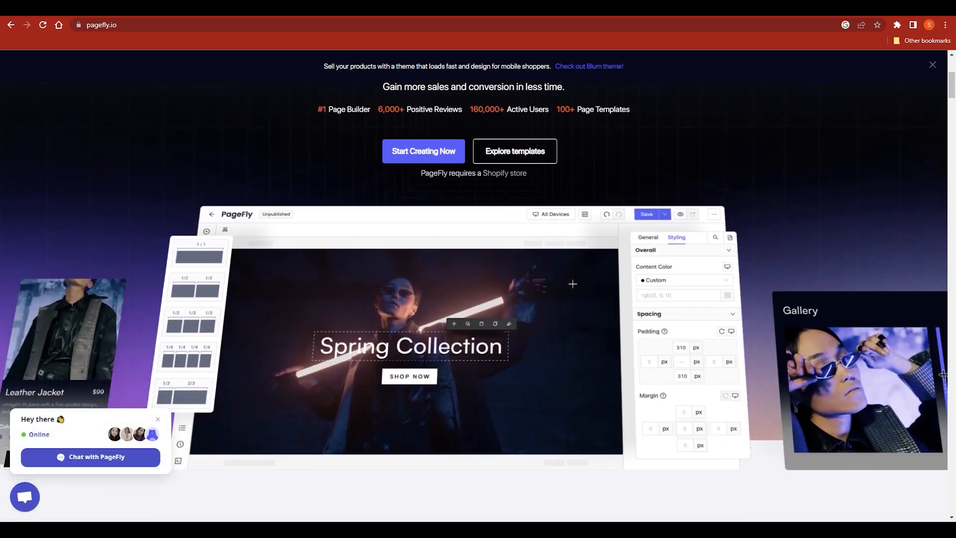
{"action": "scroll", "coordinate": [573, 283], "scroll_direction": "down", "scroll_amount": 3}
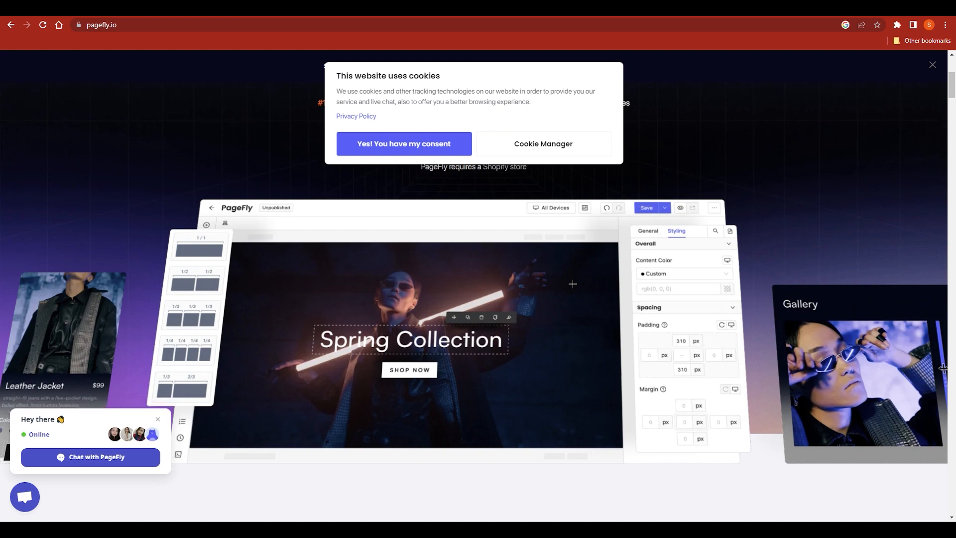
{"action": "scroll", "coordinate": [573, 284], "scroll_direction": "down", "scroll_amount": 2}
{"action": "scroll", "coordinate": [573, 284], "scroll_direction": "up", "scroll_amount": 3}
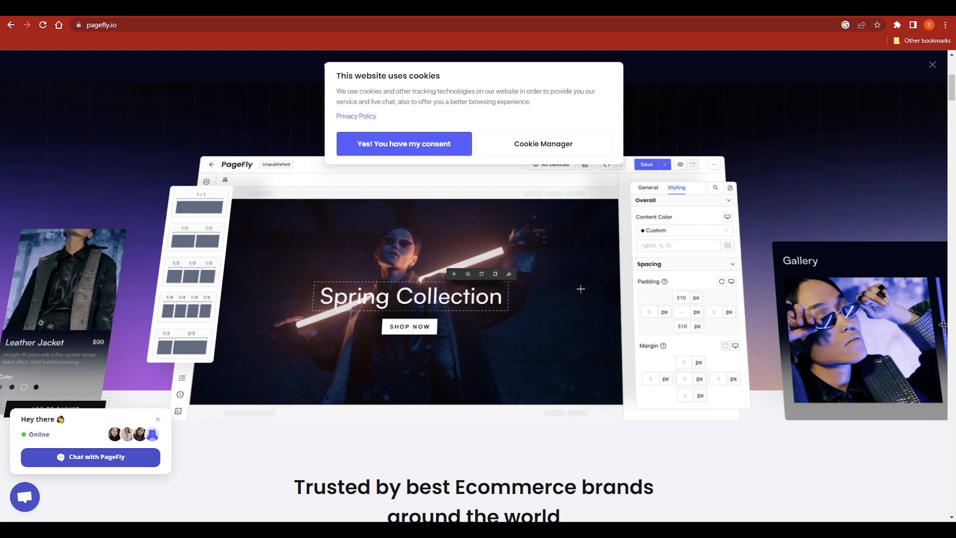
{"action": "scroll", "coordinate": [580, 289], "scroll_direction": "down", "scroll_amount": 3}
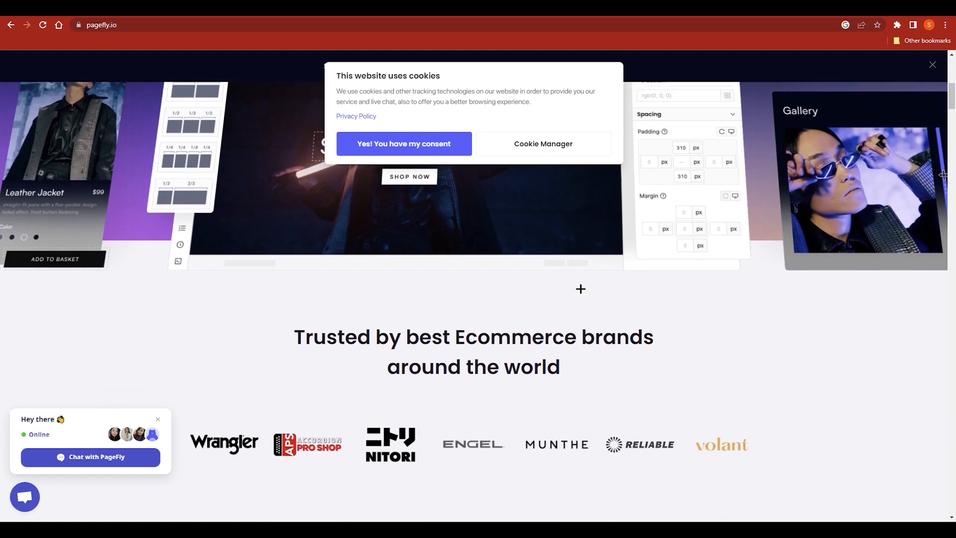
{"action": "scroll", "coordinate": [581, 289], "scroll_direction": "down", "scroll_amount": 1}
{"action": "scroll", "coordinate": [580, 289], "scroll_direction": "down", "scroll_amount": 2}
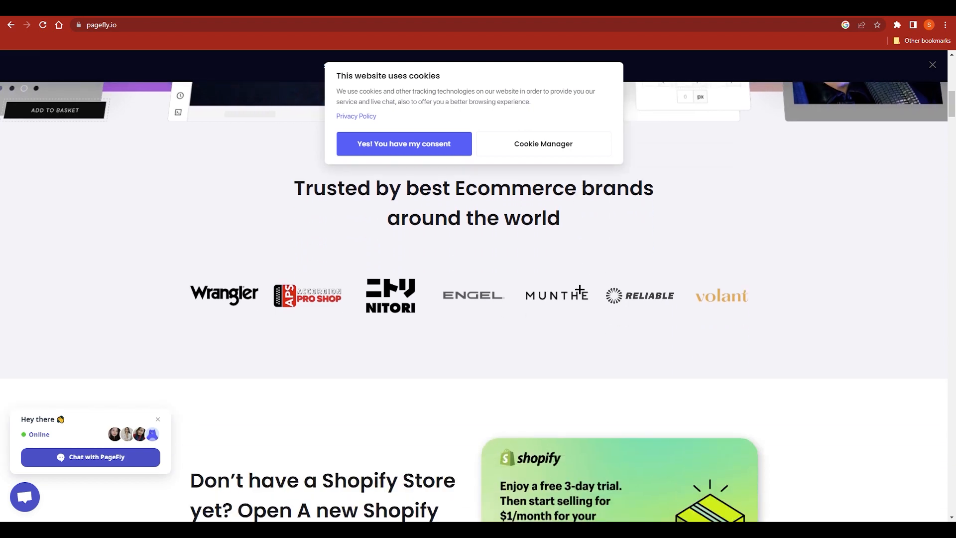
{"action": "scroll", "coordinate": [580, 290], "scroll_direction": "down", "scroll_amount": 1}
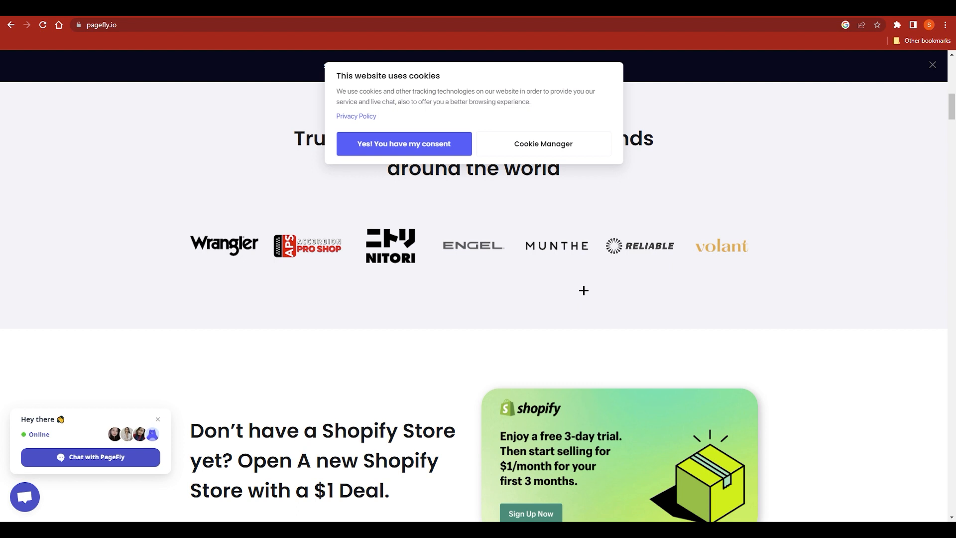
{"action": "scroll", "coordinate": [584, 290], "scroll_direction": "down", "scroll_amount": 2}
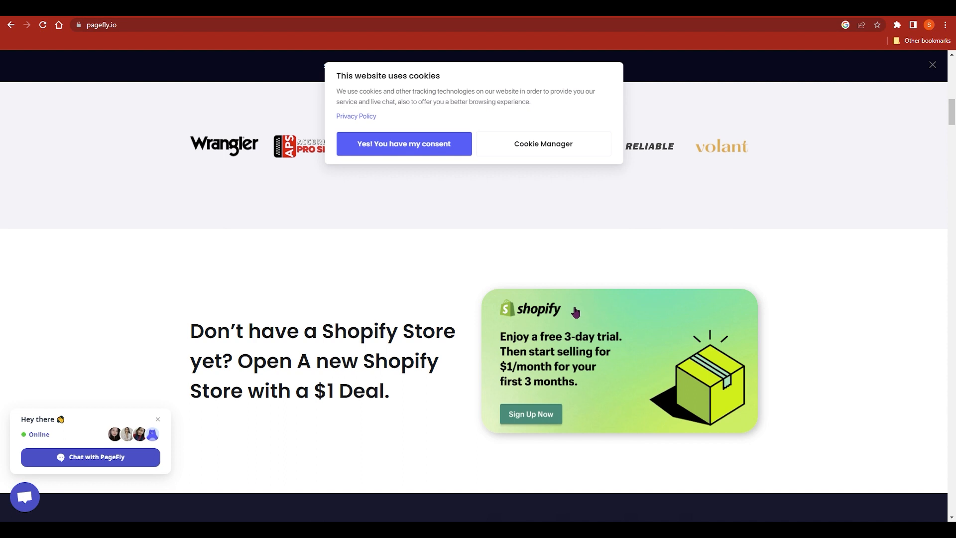
{"action": "scroll", "coordinate": [576, 311], "scroll_direction": "down", "scroll_amount": 2}
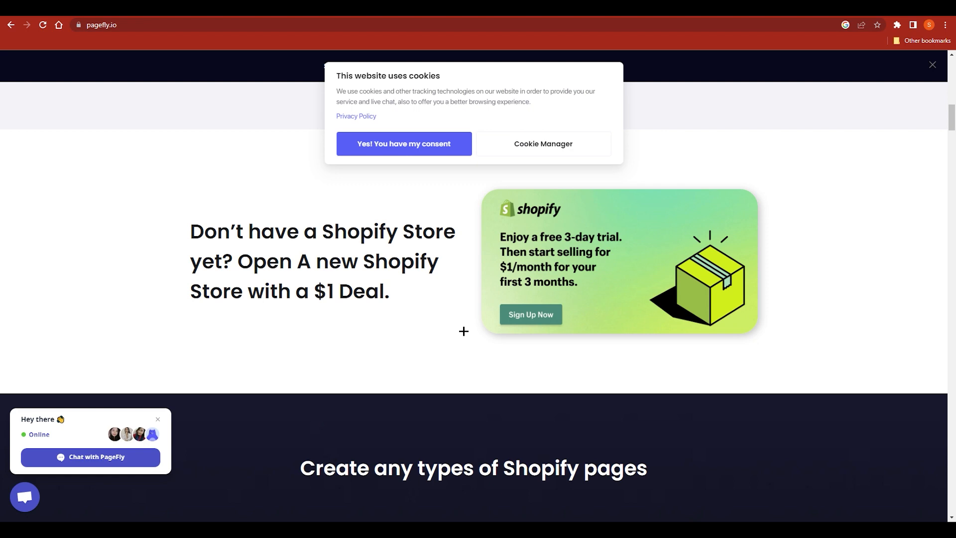
{"action": "scroll", "coordinate": [464, 331], "scroll_direction": "down", "scroll_amount": 4}
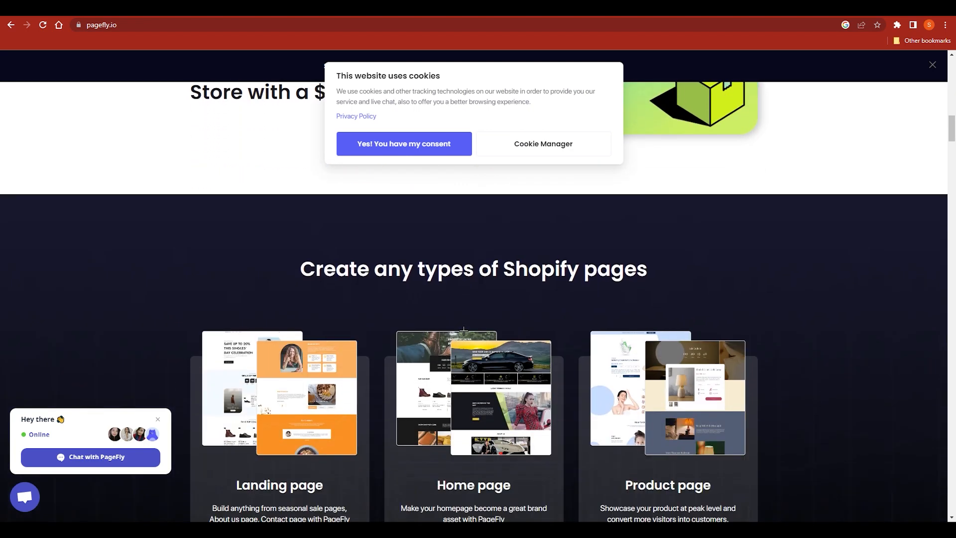
{"action": "scroll", "coordinate": [464, 331], "scroll_direction": "up", "scroll_amount": 15}
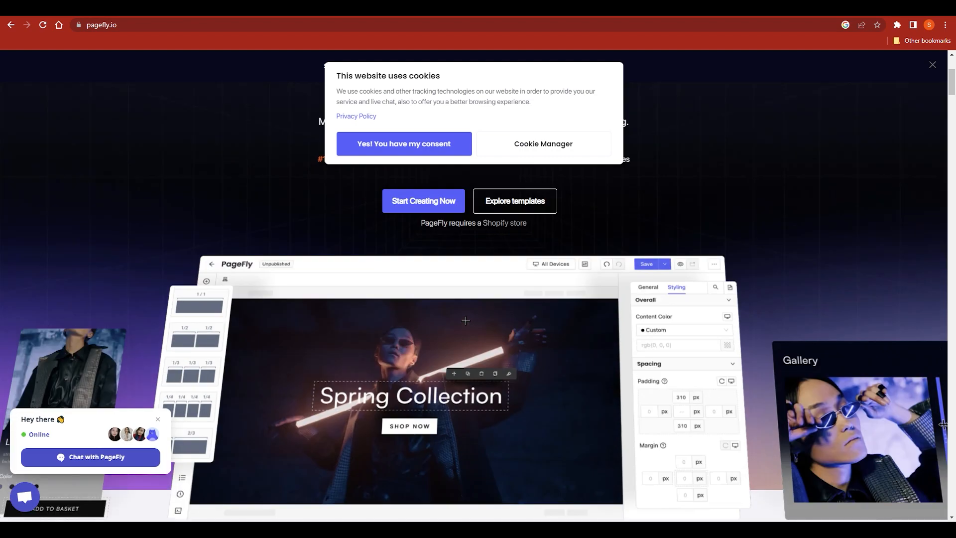
{"action": "scroll", "coordinate": [466, 320], "scroll_direction": "up", "scroll_amount": 4}
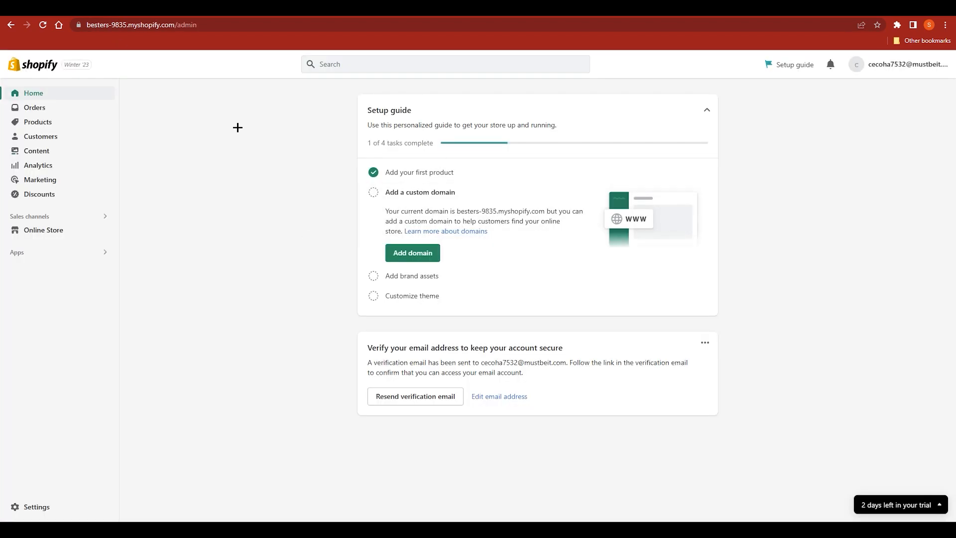
Return to the Shopify admin and search the Shopify App Store for "page fly".
{"action": "left_click", "coordinate": [48, 254]}
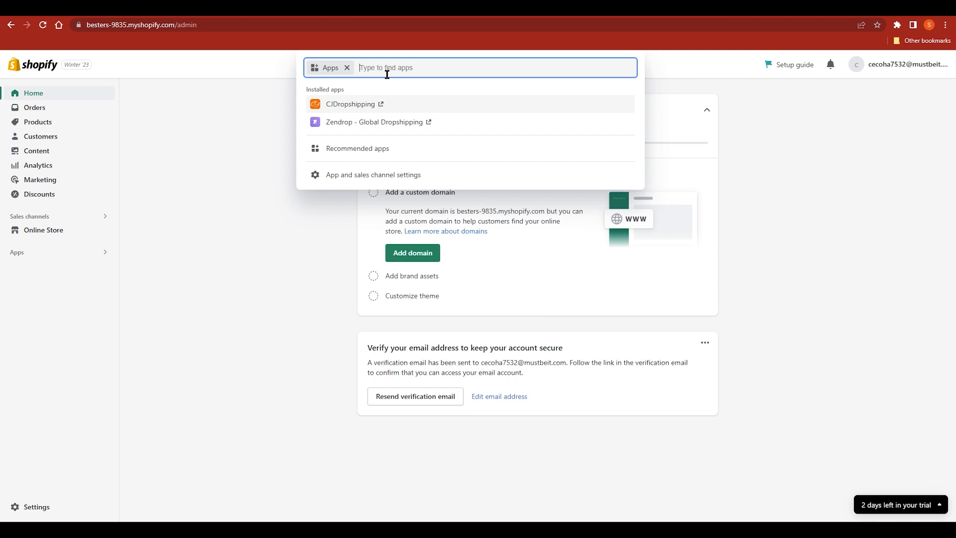
{"action": "type", "text": "pa"}
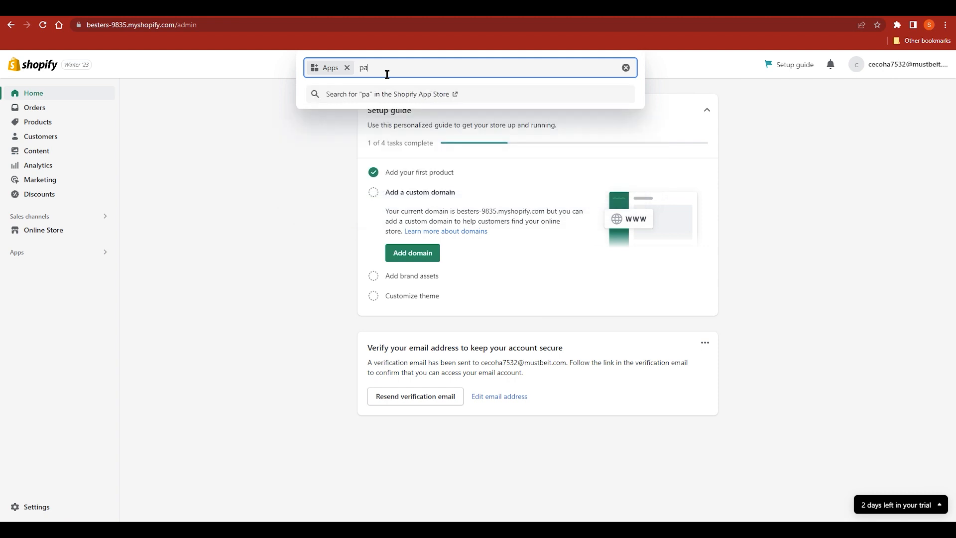
{"action": "type", "text": "ge fly"}
{"action": "key", "text": "Return"}
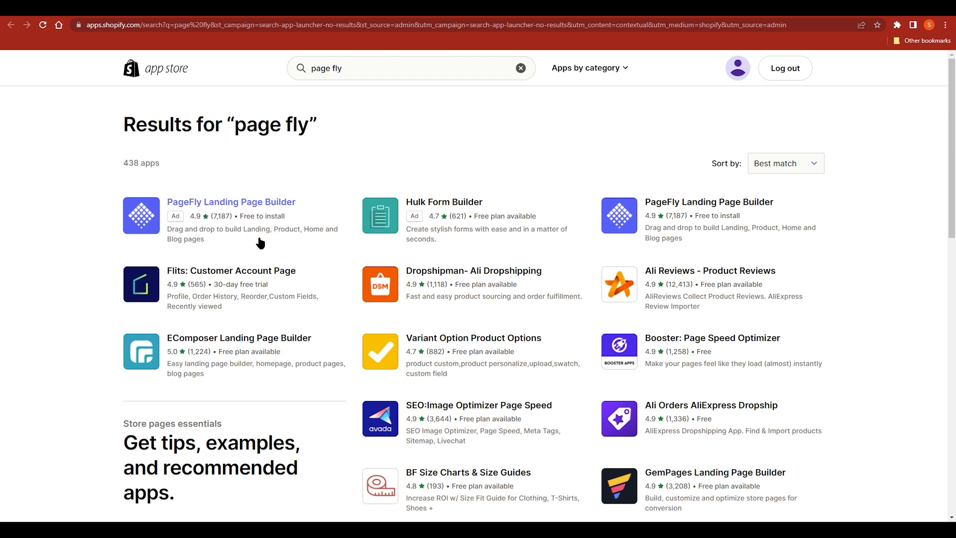
Install the PageFly Landing Page Builder app on the store and dismiss its welcome message.
{"action": "left_click", "coordinate": [249, 210]}
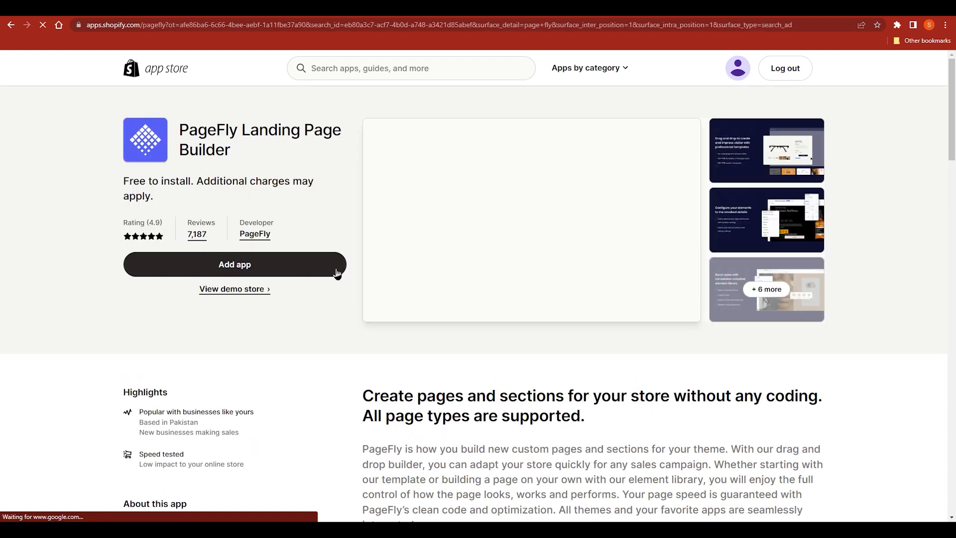
{"action": "left_click", "coordinate": [186, 266]}
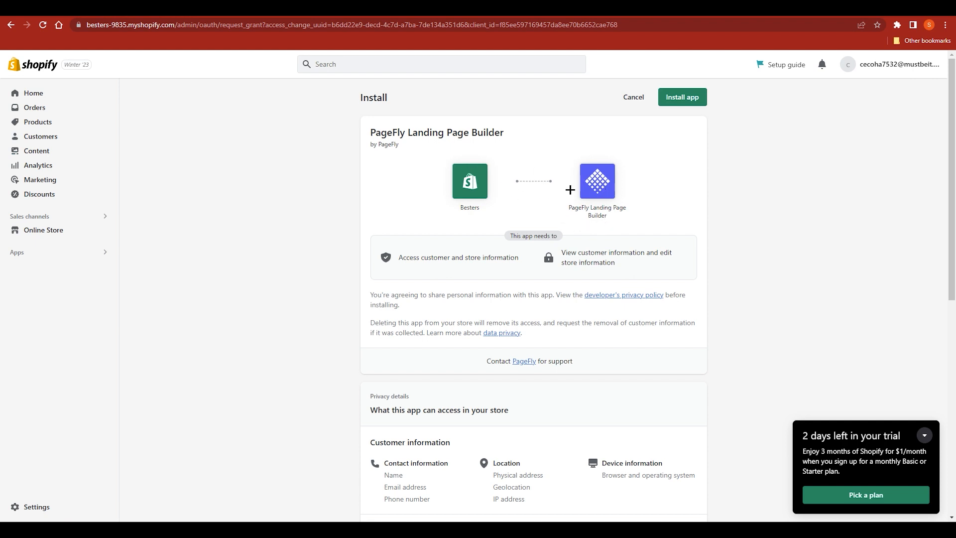
{"action": "left_click", "coordinate": [683, 104]}
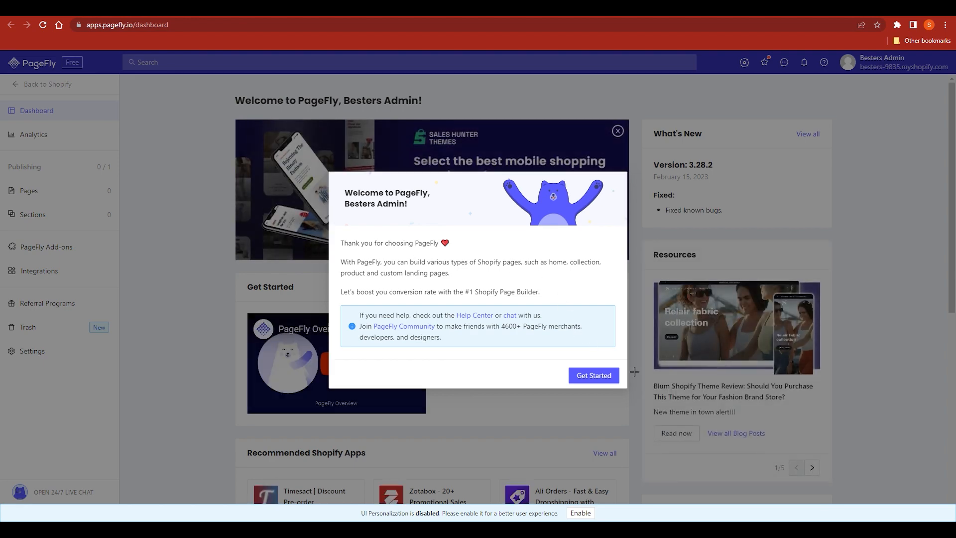
{"action": "left_click", "coordinate": [606, 376]}
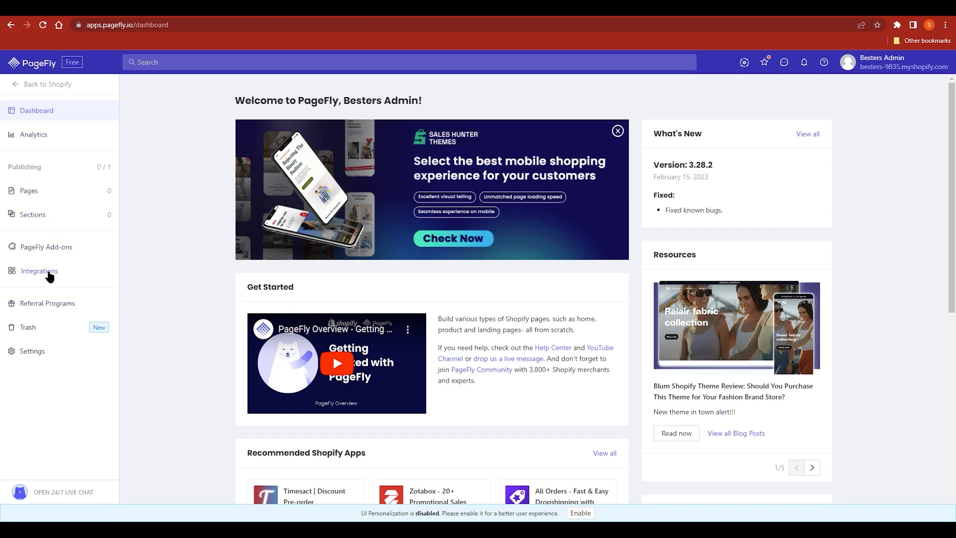
Browse the third-party apps on PageFly's Integrations page, and open the PageFly settings overview.
{"action": "left_click", "coordinate": [50, 277]}
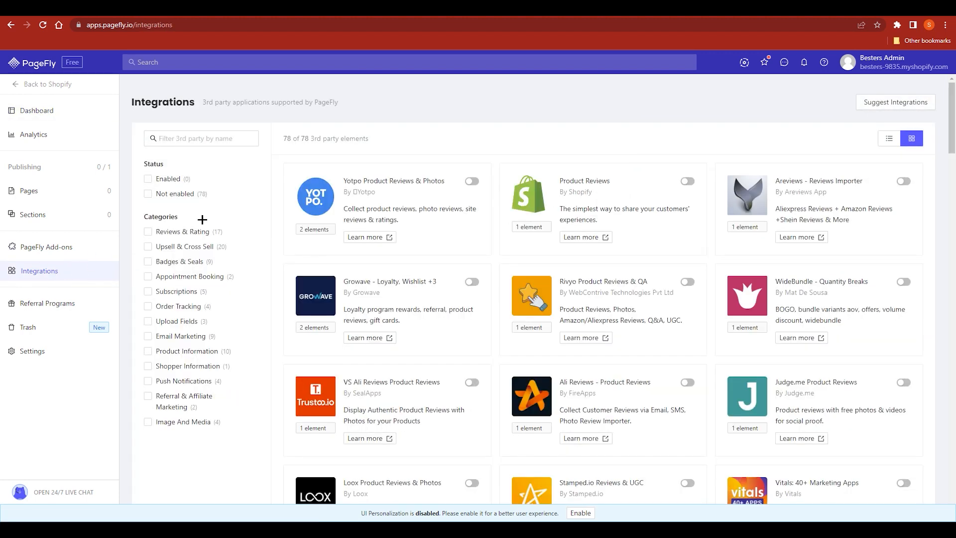
{"action": "scroll", "coordinate": [697, 342], "scroll_direction": "down", "scroll_amount": 1}
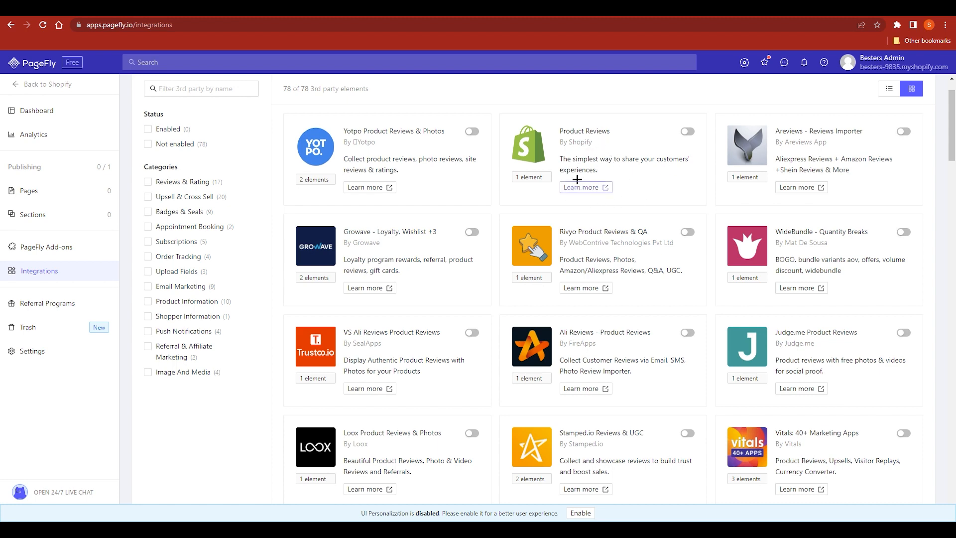
{"action": "scroll", "coordinate": [591, 175], "scroll_direction": "down", "scroll_amount": 20}
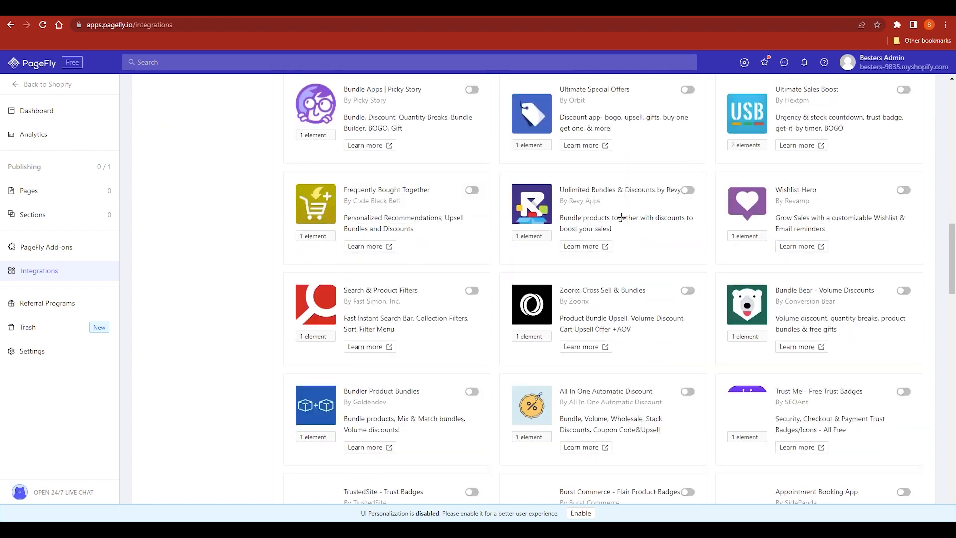
{"action": "scroll", "coordinate": [462, 284], "scroll_direction": "up", "scroll_amount": 20}
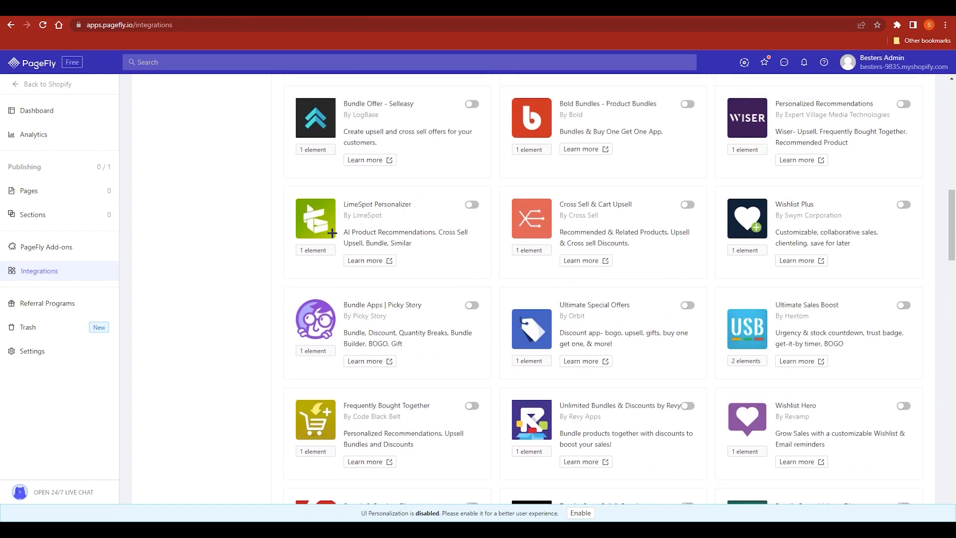
{"action": "scroll", "coordinate": [224, 260], "scroll_direction": "up", "scroll_amount": 4}
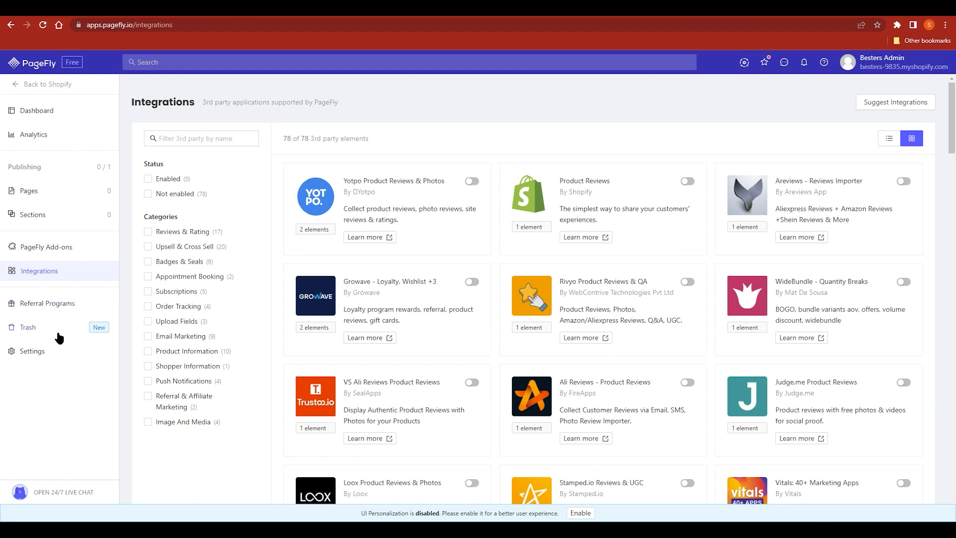
{"action": "left_click", "coordinate": [39, 352]}
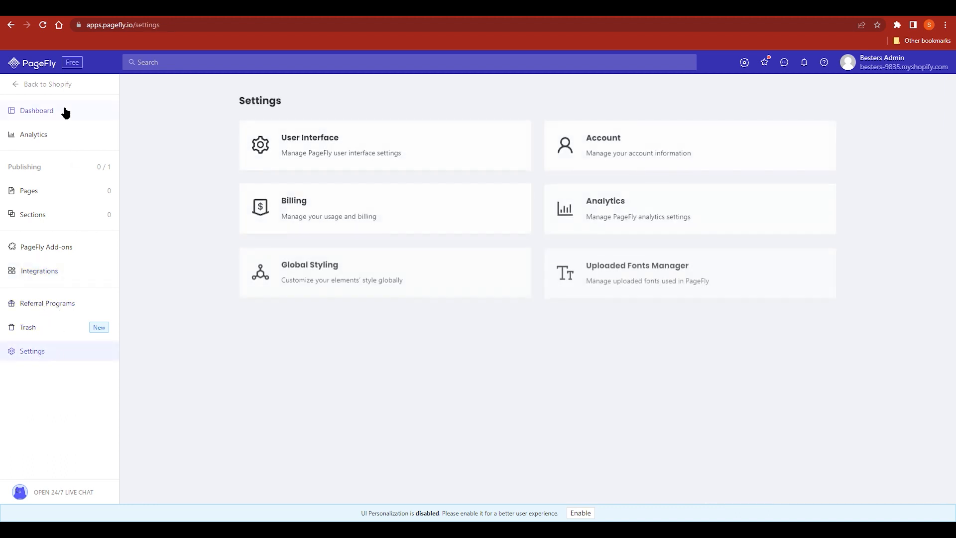
Return to the PageFly dashboard, close the welcome message, and review its Get Started, Recommended Shopify Apps and Recent Pages sections.
{"action": "left_click", "coordinate": [65, 111]}
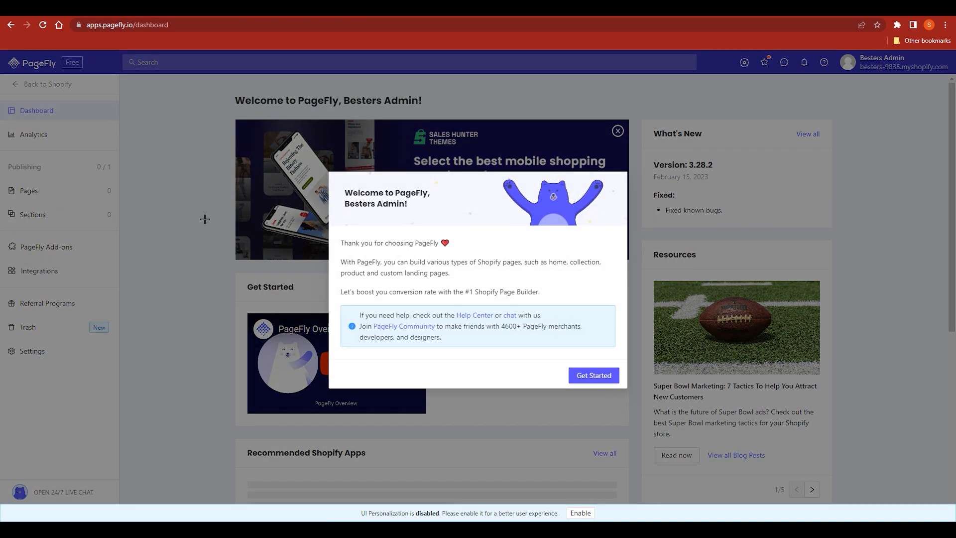
{"action": "left_click", "coordinate": [594, 375]}
{"action": "scroll", "coordinate": [303, 293], "scroll_direction": "down", "scroll_amount": 3}
{"action": "scroll", "coordinate": [302, 292], "scroll_direction": "up", "scroll_amount": 3}
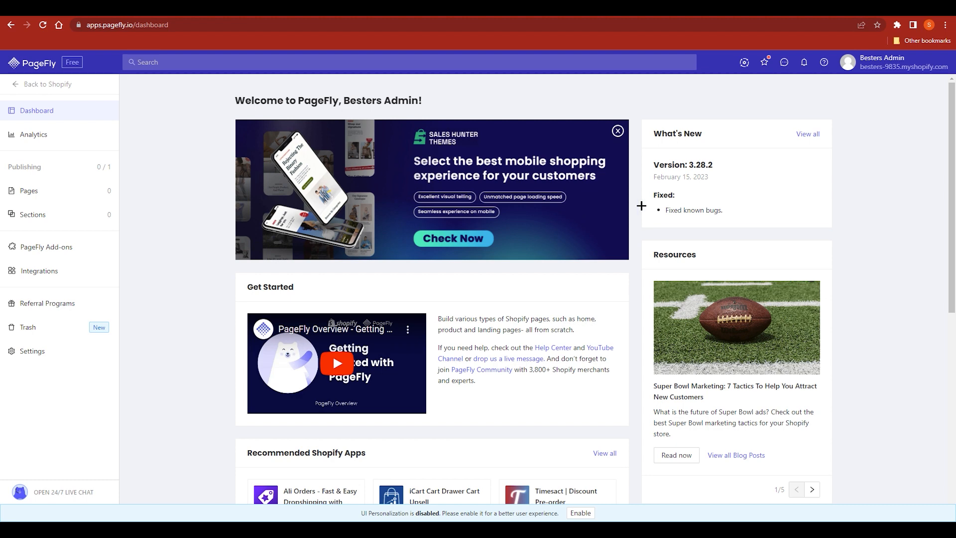
{"action": "scroll", "coordinate": [696, 273], "scroll_direction": "down", "scroll_amount": 2}
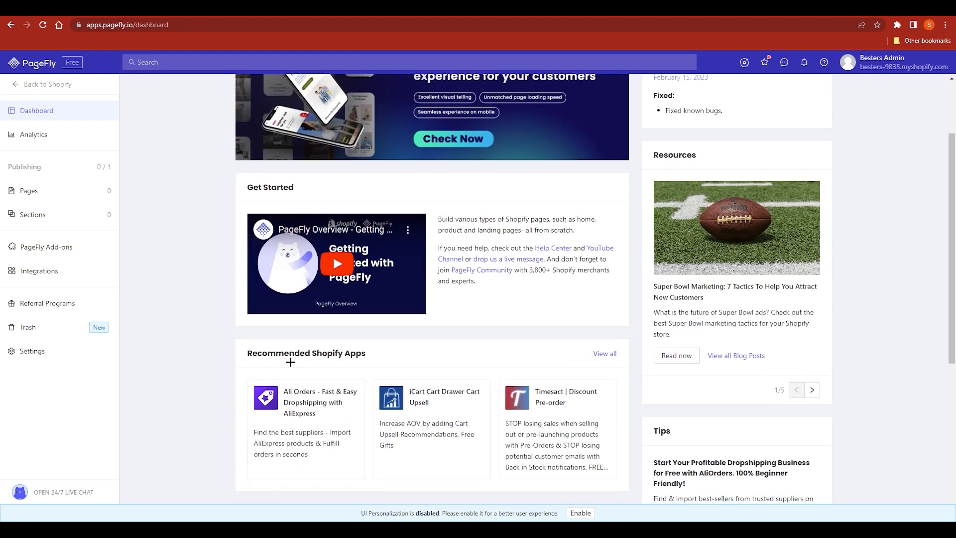
{"action": "scroll", "coordinate": [426, 359], "scroll_direction": "down", "scroll_amount": 4}
{"action": "scroll", "coordinate": [395, 342], "scroll_direction": "down", "scroll_amount": 2}
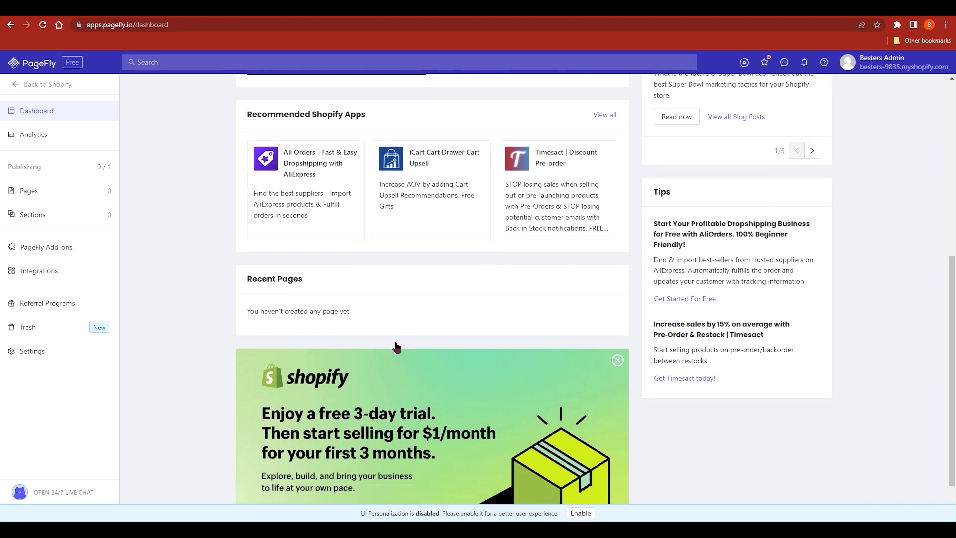
{"action": "scroll", "coordinate": [352, 207], "scroll_direction": "up", "scroll_amount": 6}
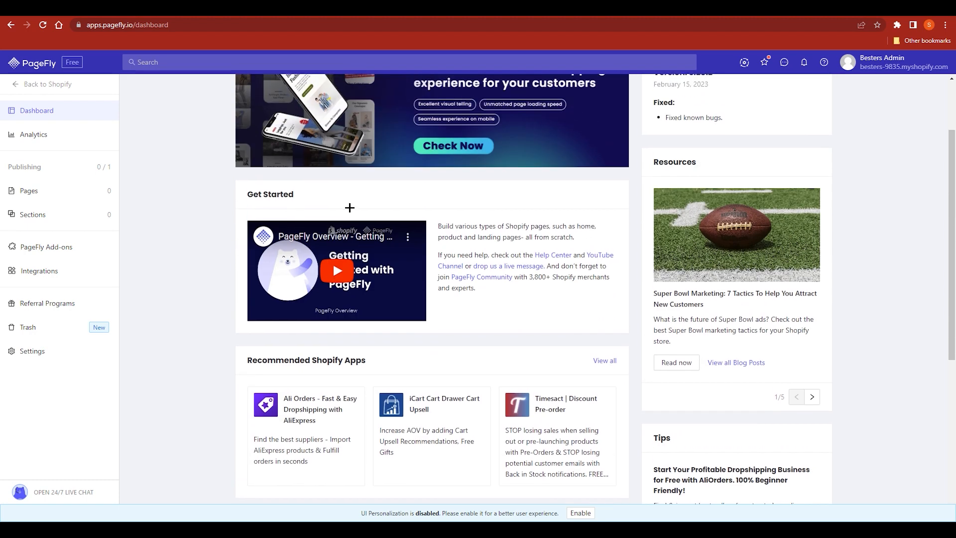
Open PageFly's Analytics page and examine the tables for regular, home and product pages.
{"action": "left_click", "coordinate": [55, 133]}
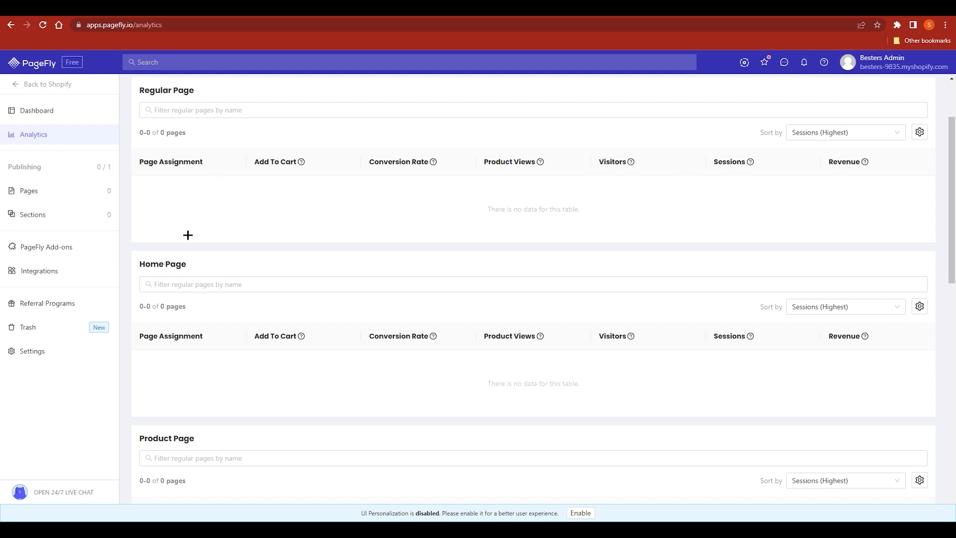
{"action": "scroll", "coordinate": [298, 348], "scroll_direction": "down", "scroll_amount": 2}
{"action": "scroll", "coordinate": [216, 254], "scroll_direction": "up", "scroll_amount": 3}
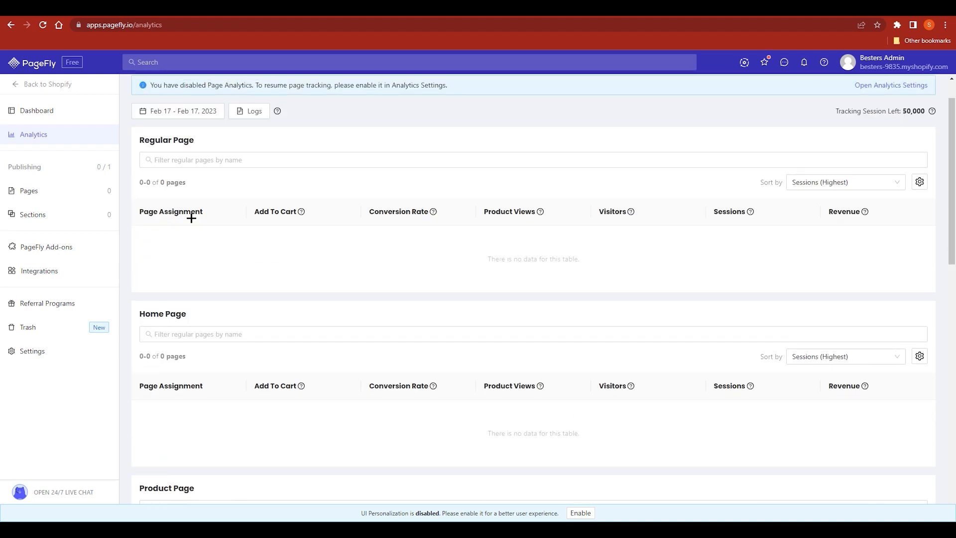
Examine the Analytics tables from Regular Page and Home Page down to Collection Page, Blog Post and Password Page.
{"action": "left_click_drag", "start_coordinate": [132, 143], "coordinate": [216, 145]}
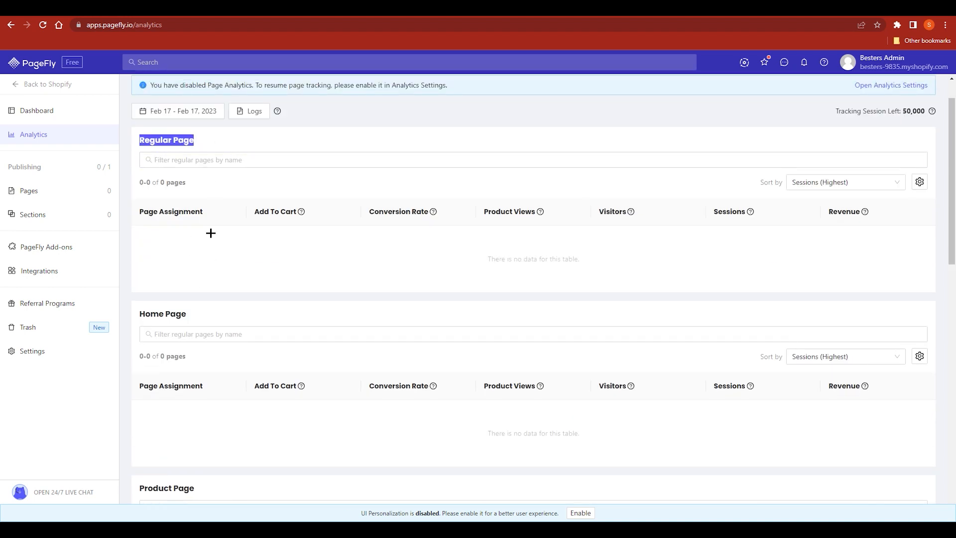
{"action": "left_click_drag", "start_coordinate": [129, 314], "coordinate": [188, 315]}
{"action": "scroll", "coordinate": [693, 312], "scroll_direction": "down", "scroll_amount": 4}
{"action": "scroll", "coordinate": [303, 333], "scroll_direction": "down", "scroll_amount": 3}
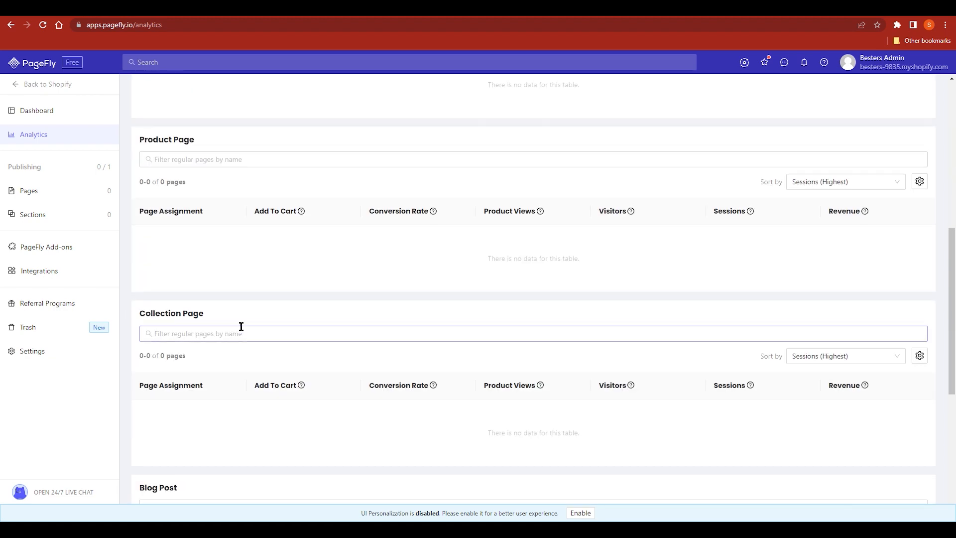
{"action": "scroll", "coordinate": [303, 334], "scroll_direction": "down", "scroll_amount": 3}
{"action": "scroll", "coordinate": [191, 304], "scroll_direction": "down", "scroll_amount": 1}
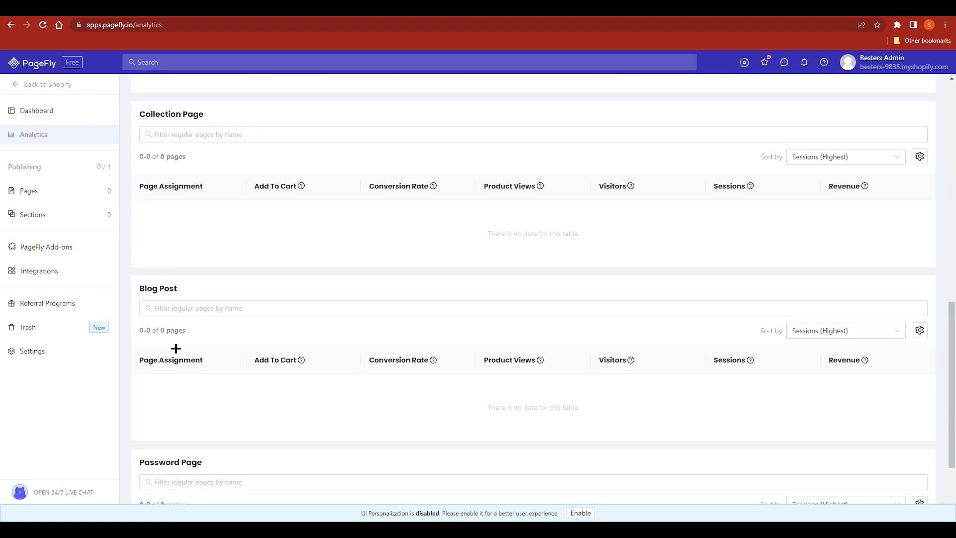
{"action": "scroll", "coordinate": [176, 348], "scroll_direction": "down", "scroll_amount": 1}
{"action": "scroll", "coordinate": [228, 228], "scroll_direction": "up", "scroll_amount": 10}
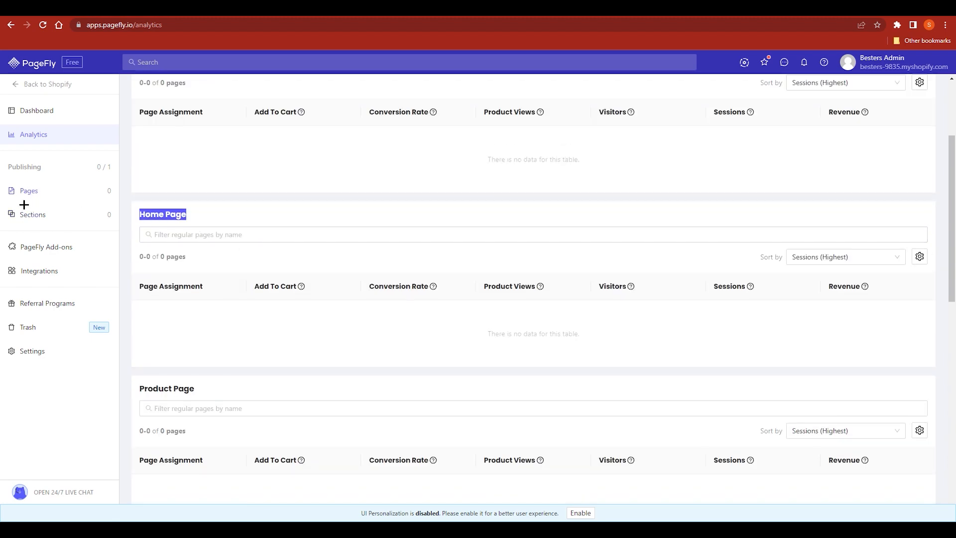
Open the Regular Pages section and start creating the first page from a template.
{"action": "mouse_move", "coordinate": [52, 201]}
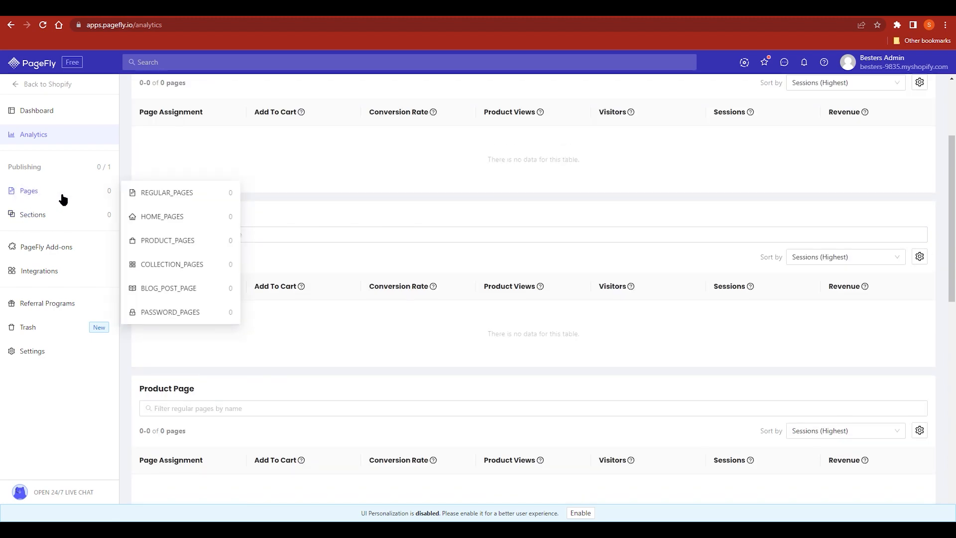
{"action": "scroll", "coordinate": [402, 245], "scroll_direction": "down", "scroll_amount": 8}
{"action": "scroll", "coordinate": [414, 311], "scroll_direction": "up", "scroll_amount": 8}
{"action": "left_click", "coordinate": [165, 193]}
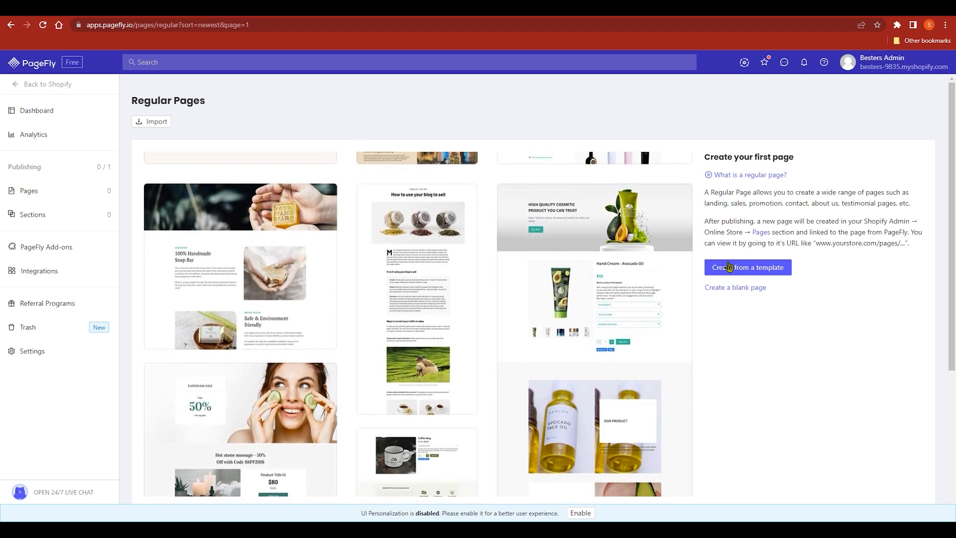
{"action": "left_click", "coordinate": [731, 268]}
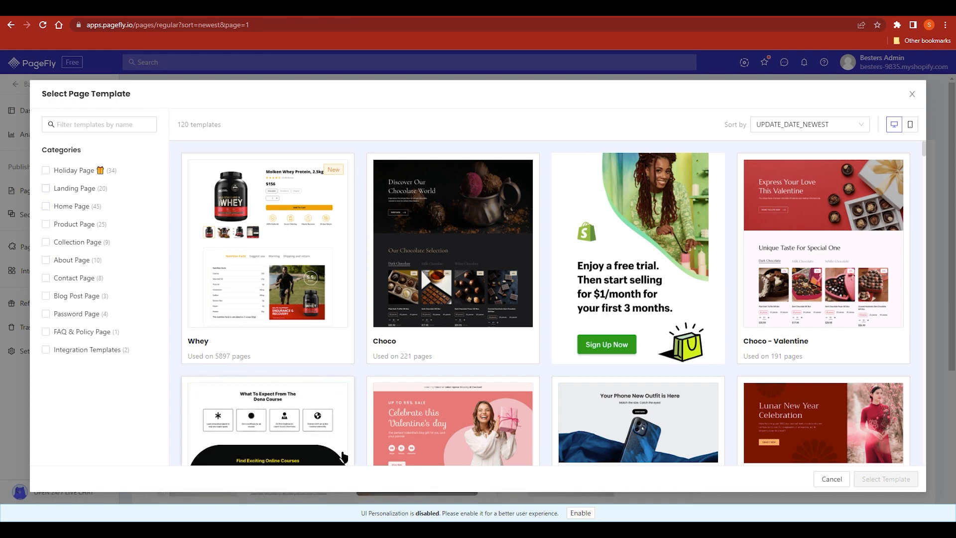
Browse the page templates, preview the Teki - BFCM template and look through its whole desktop layout.
{"action": "scroll", "coordinate": [604, 347], "scroll_direction": "down", "scroll_amount": 3}
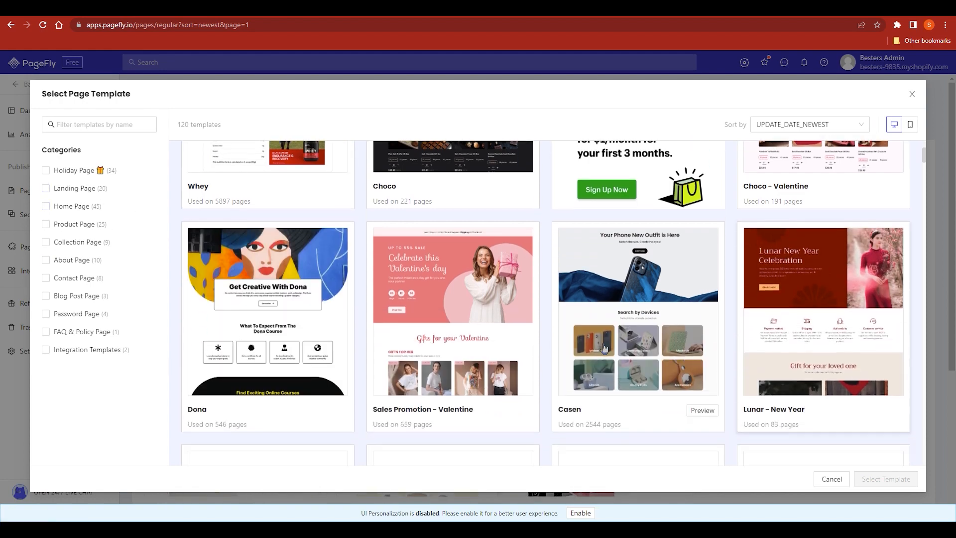
{"action": "scroll", "coordinate": [604, 347], "scroll_direction": "down", "scroll_amount": 10}
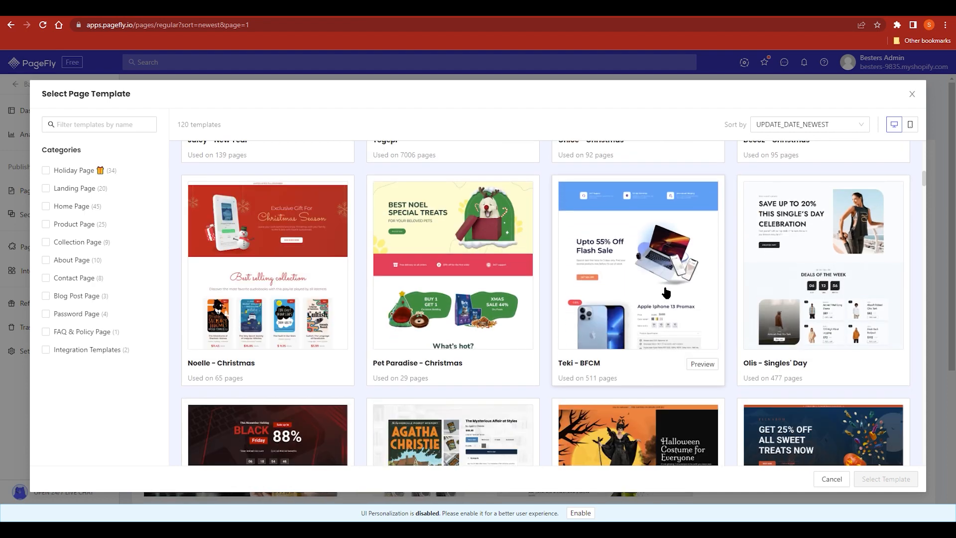
{"action": "left_click", "coordinate": [701, 365]}
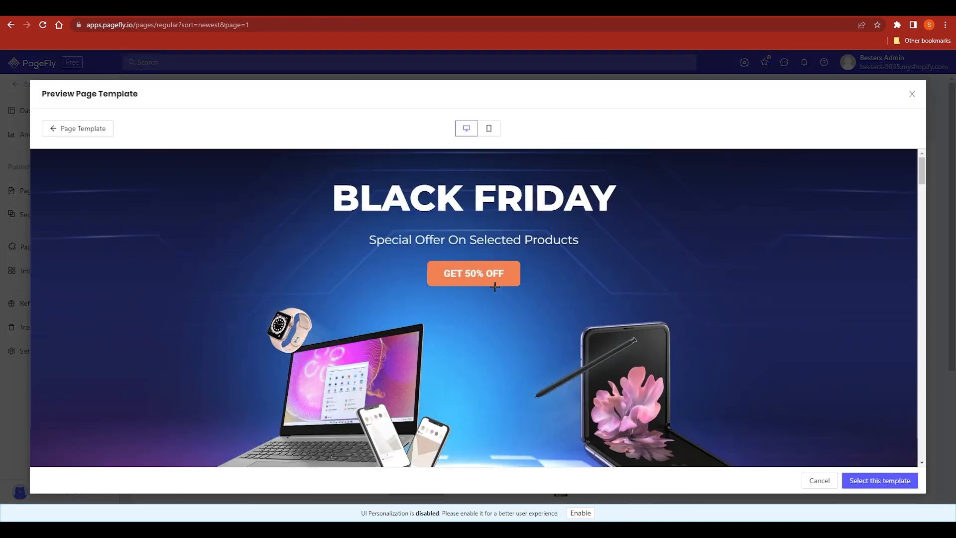
{"action": "scroll", "coordinate": [495, 287], "scroll_direction": "down", "scroll_amount": 10}
{"action": "scroll", "coordinate": [494, 287], "scroll_direction": "down", "scroll_amount": 8}
{"action": "scroll", "coordinate": [443, 227], "scroll_direction": "down", "scroll_amount": 5}
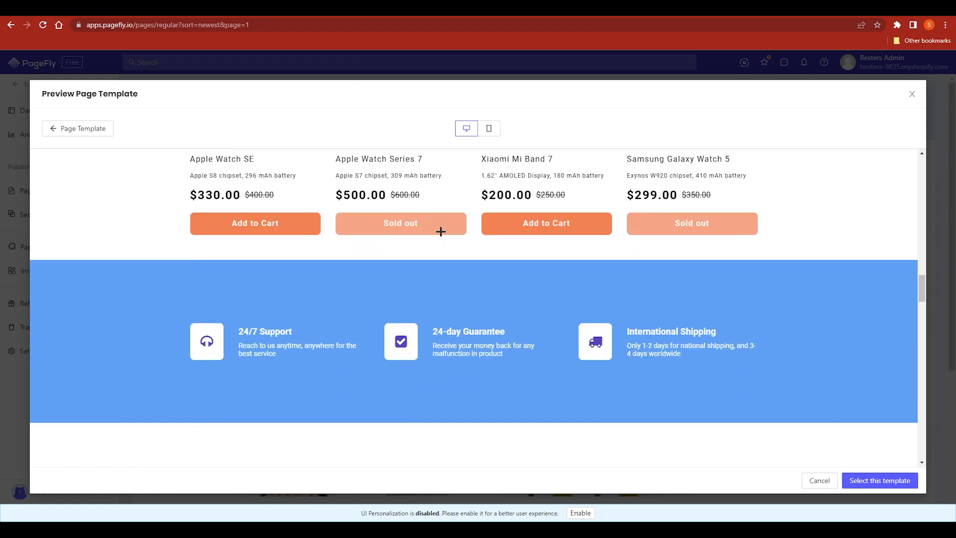
{"action": "scroll", "coordinate": [444, 225], "scroll_direction": "up", "scroll_amount": 10}
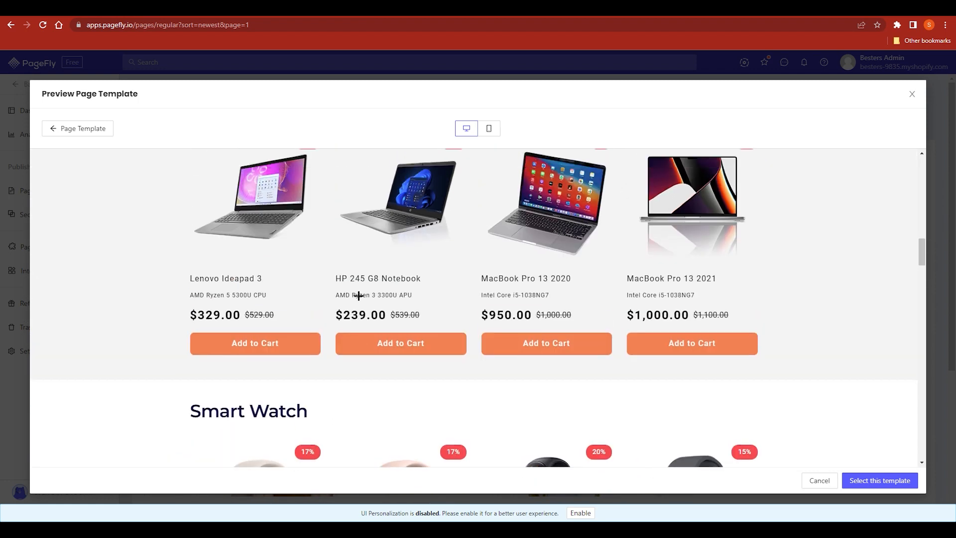
{"action": "scroll", "coordinate": [433, 277], "scroll_direction": "up", "scroll_amount": 4}
{"action": "scroll", "coordinate": [434, 277], "scroll_direction": "down", "scroll_amount": 4}
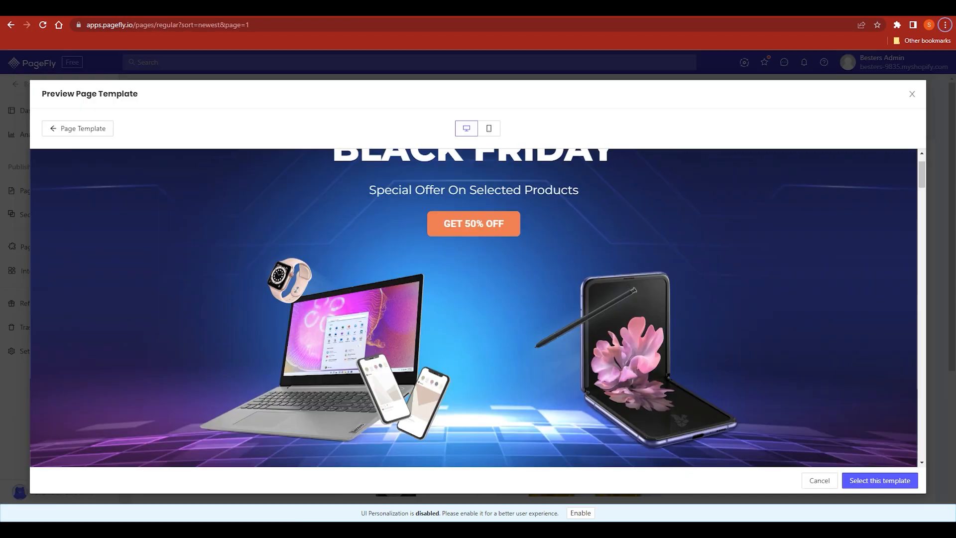
Check the Teki - BFCM template's mobile preview, return to the desktop preview and select this template for the page.
{"action": "left_click", "coordinate": [489, 131]}
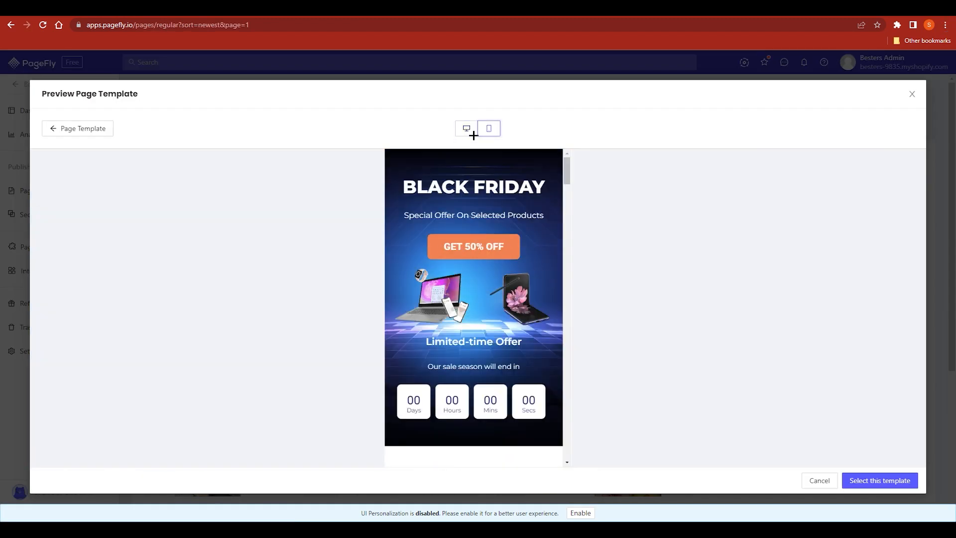
{"action": "left_click_drag", "start_coordinate": [564, 171], "coordinate": [592, 135]}
{"action": "left_click", "coordinate": [469, 130]}
{"action": "left_click", "coordinate": [875, 481]}
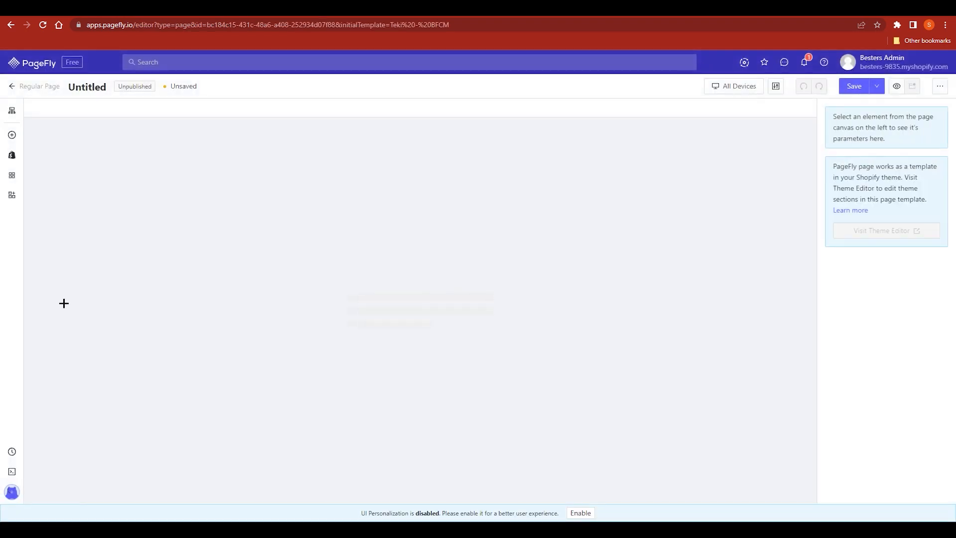
Look through the template's hero, countdown and product list sections in the page editor.
{"action": "scroll", "coordinate": [296, 351], "scroll_direction": "down", "scroll_amount": 2}
{"action": "scroll", "coordinate": [295, 351], "scroll_direction": "down", "scroll_amount": 5}
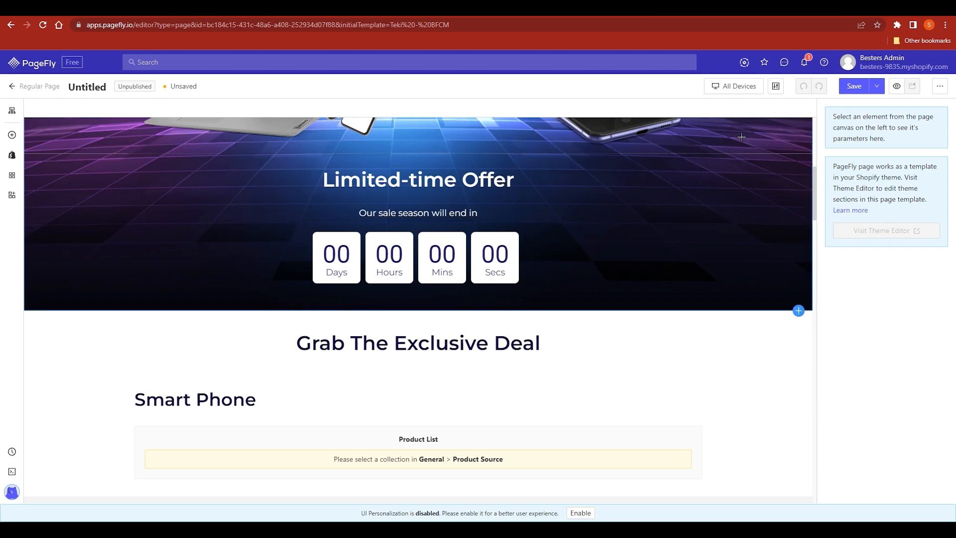
{"action": "scroll", "coordinate": [461, 236], "scroll_direction": "up", "scroll_amount": 1}
{"action": "scroll", "coordinate": [461, 236], "scroll_direction": "up", "scroll_amount": 2}
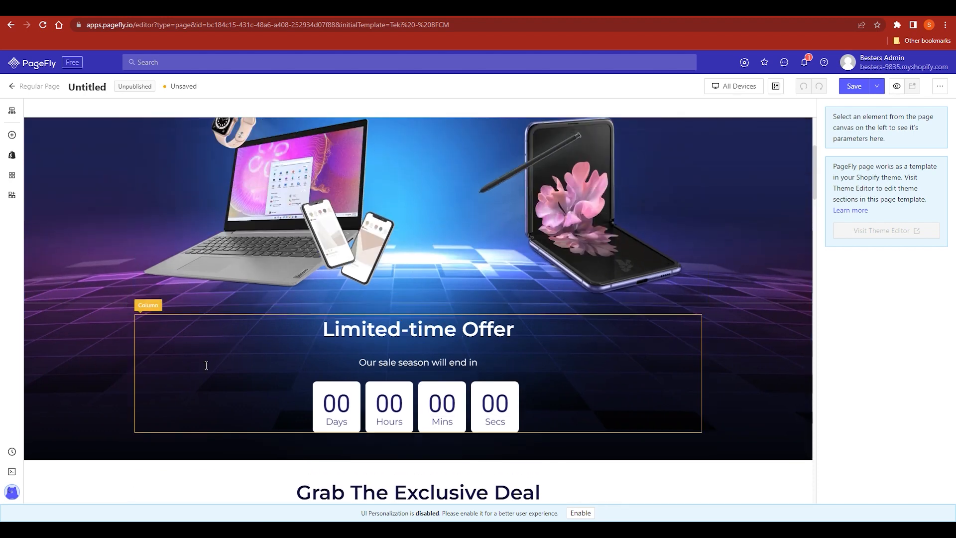
{"action": "scroll", "coordinate": [439, 349], "scroll_direction": "down", "scroll_amount": 7}
{"action": "scroll", "coordinate": [443, 348], "scroll_direction": "down", "scroll_amount": 1}
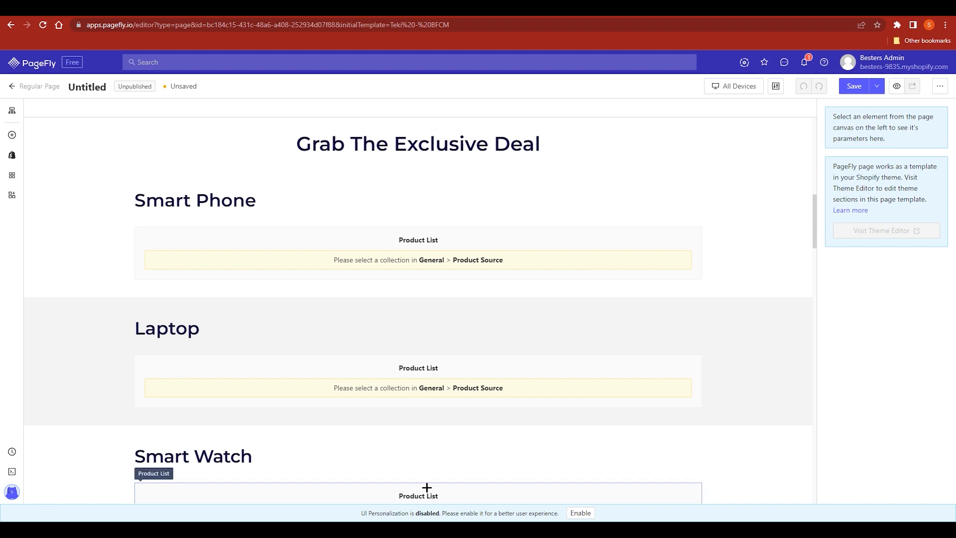
{"action": "scroll", "coordinate": [371, 315], "scroll_direction": "up", "scroll_amount": 5}
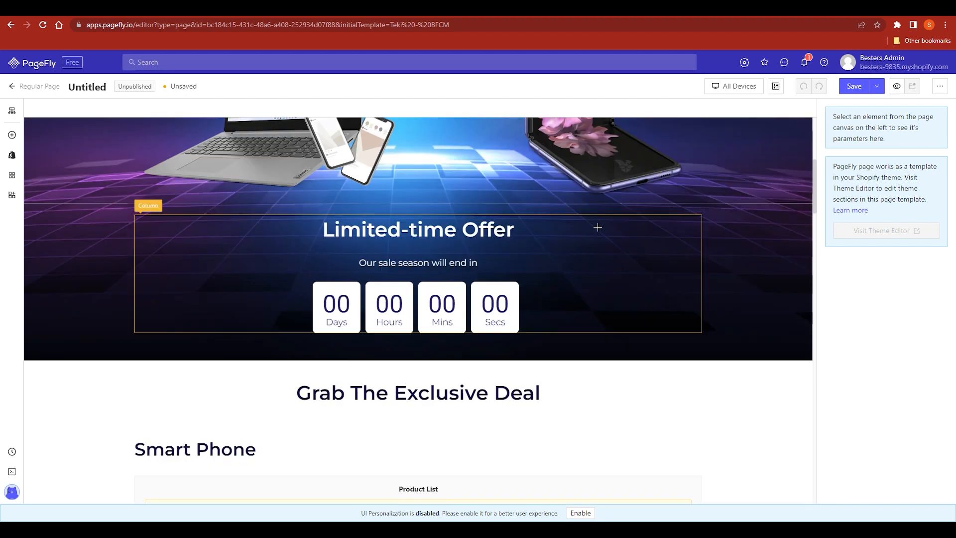
View the page in the Mobile and Laptop device modes, and return to the All Devices view.
{"action": "left_click", "coordinate": [733, 86]}
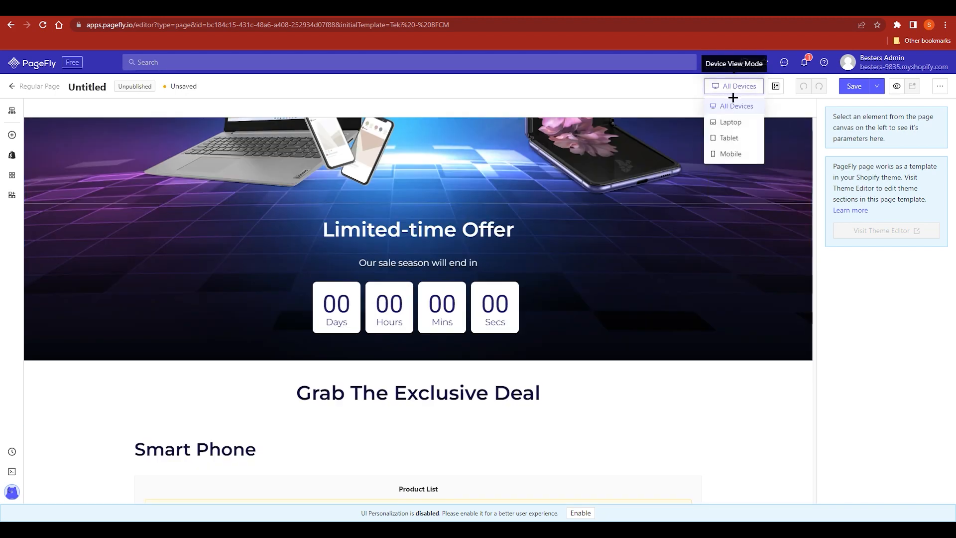
{"action": "left_click", "coordinate": [732, 154]}
{"action": "scroll", "coordinate": [438, 275], "scroll_direction": "up", "scroll_amount": 4}
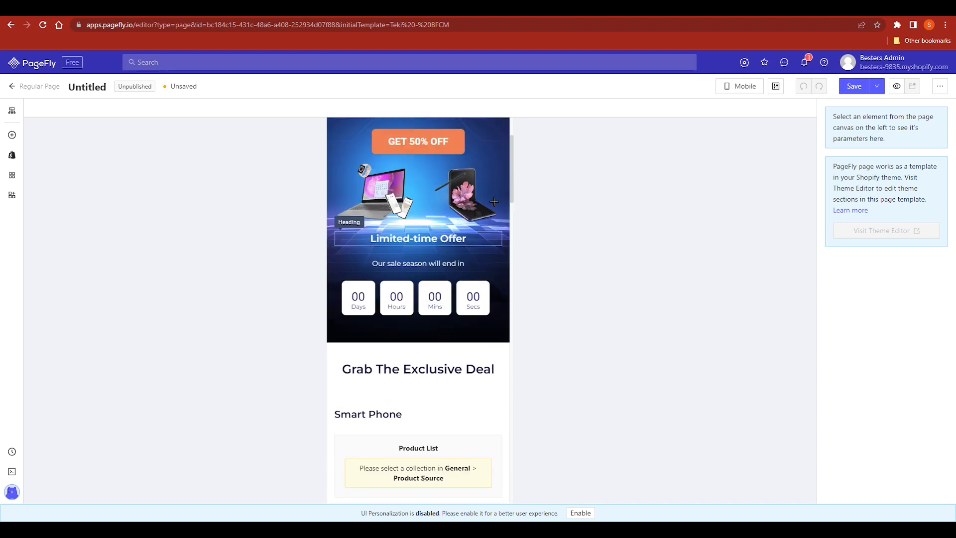
{"action": "left_click", "coordinate": [738, 86]}
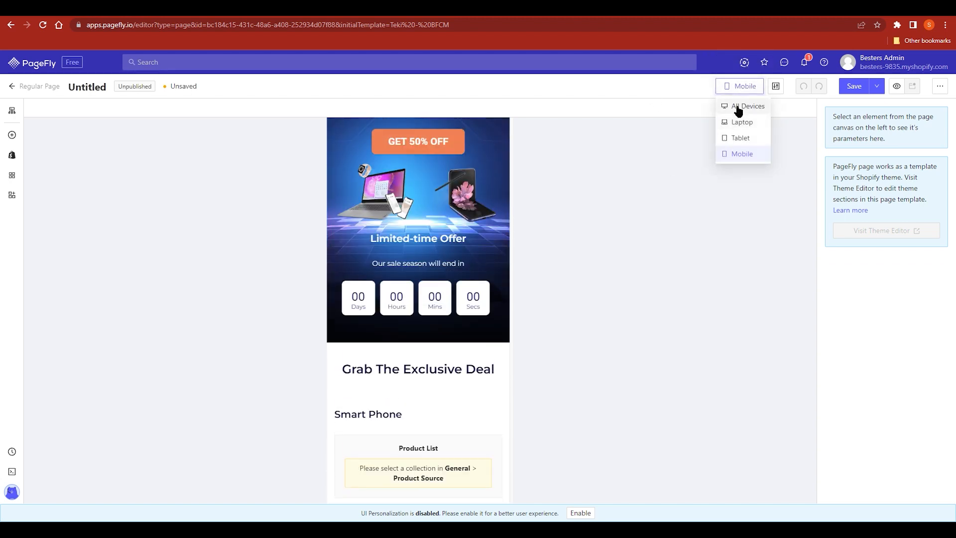
{"action": "left_click", "coordinate": [742, 121]}
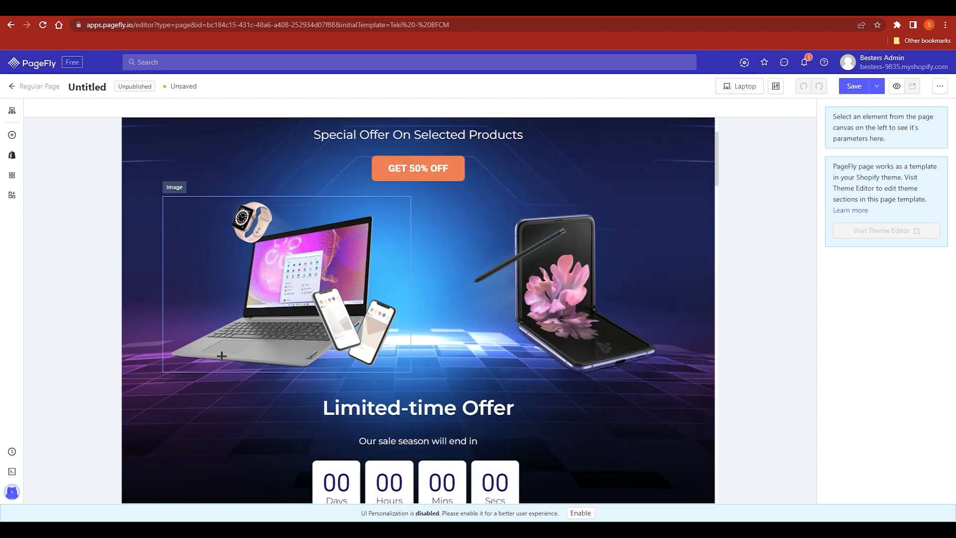
{"action": "left_click", "coordinate": [742, 88]}
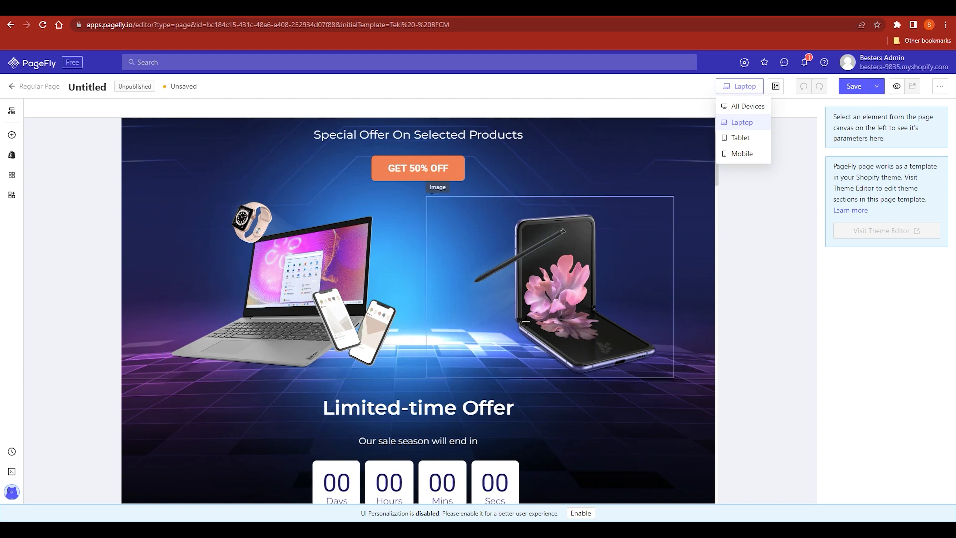
{"action": "right_click", "coordinate": [749, 152]}
{"action": "left_click", "coordinate": [731, 179]}
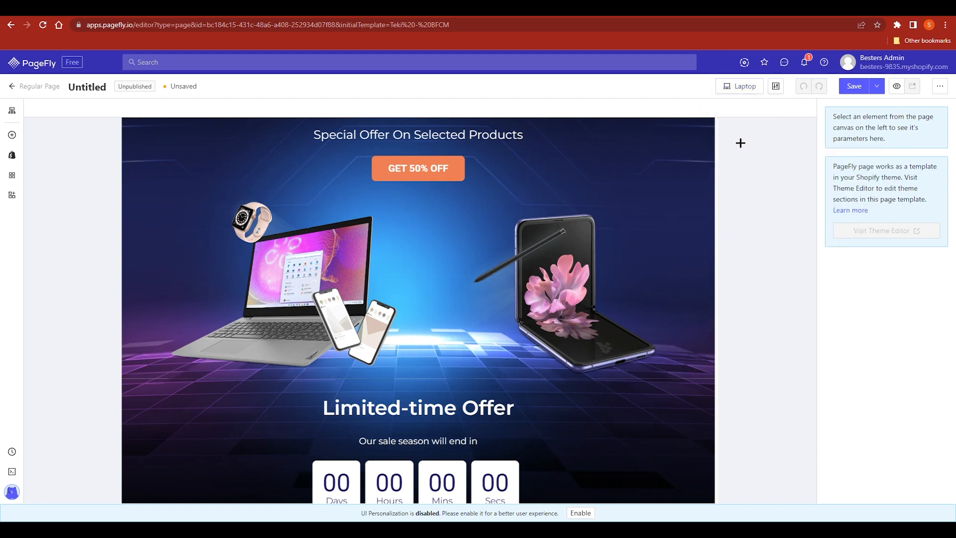
{"action": "left_click", "coordinate": [746, 89]}
{"action": "left_click", "coordinate": [749, 103]}
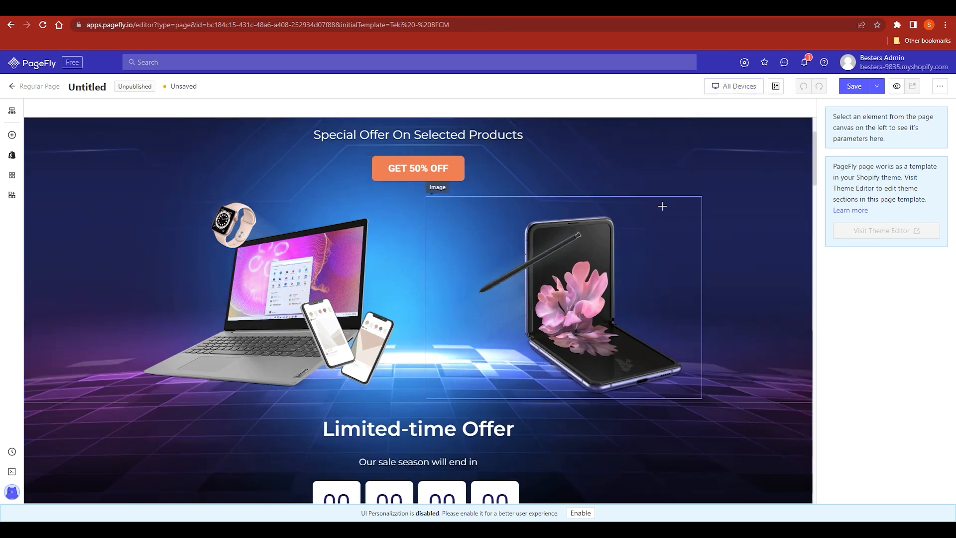
Look over the available page elements and their layout variants, and close the element list.
{"action": "scroll", "coordinate": [296, 284], "scroll_direction": "down", "scroll_amount": 3}
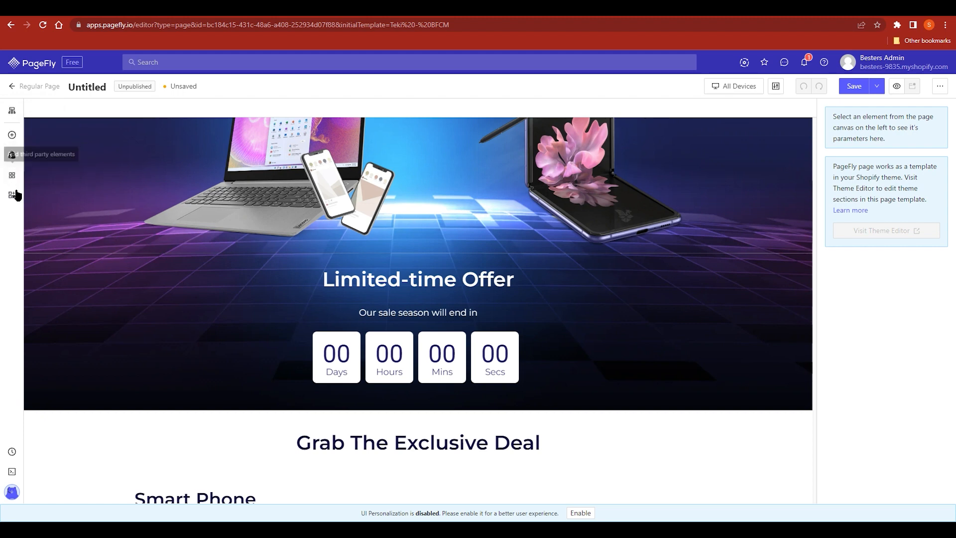
{"action": "left_click", "coordinate": [12, 135]}
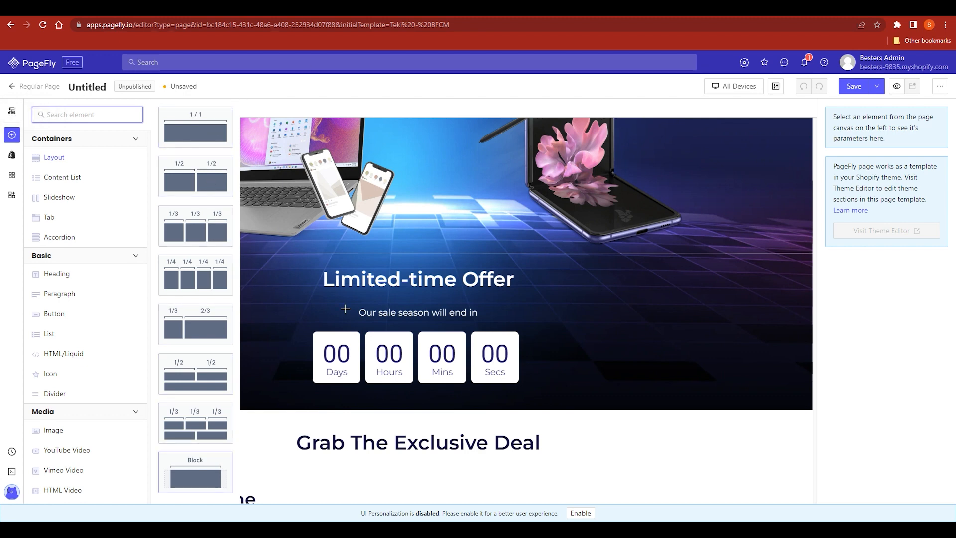
{"action": "left_click", "coordinate": [495, 199]}
{"action": "scroll", "coordinate": [645, 472], "scroll_direction": "up", "scroll_amount": 4}
{"action": "scroll", "coordinate": [646, 472], "scroll_direction": "down", "scroll_amount": 4}
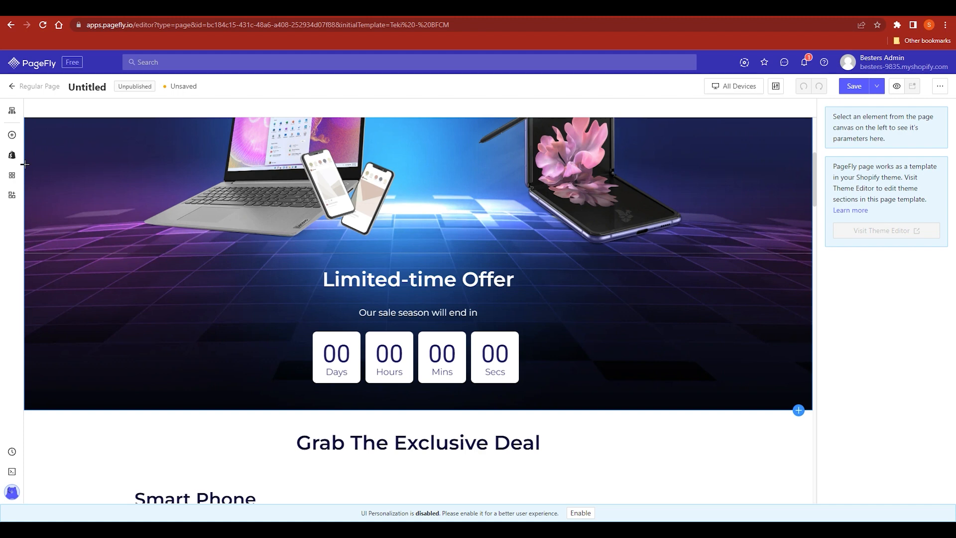
Add a single-column 1/1 layout between the countdown section and the Grab The Exclusive Deal heading, and select its column.
{"action": "left_click", "coordinate": [11, 135]}
{"action": "left_click_drag", "start_coordinate": [195, 130], "coordinate": [430, 422]}
{"action": "scroll", "coordinate": [405, 476], "scroll_direction": "down", "scroll_amount": 1}
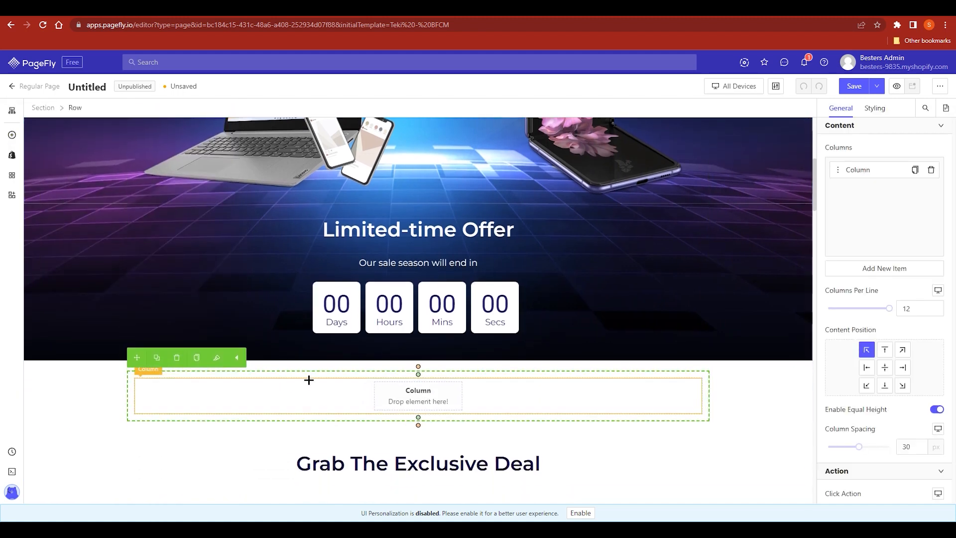
{"action": "left_click", "coordinate": [566, 451]}
{"action": "left_click", "coordinate": [373, 392]}
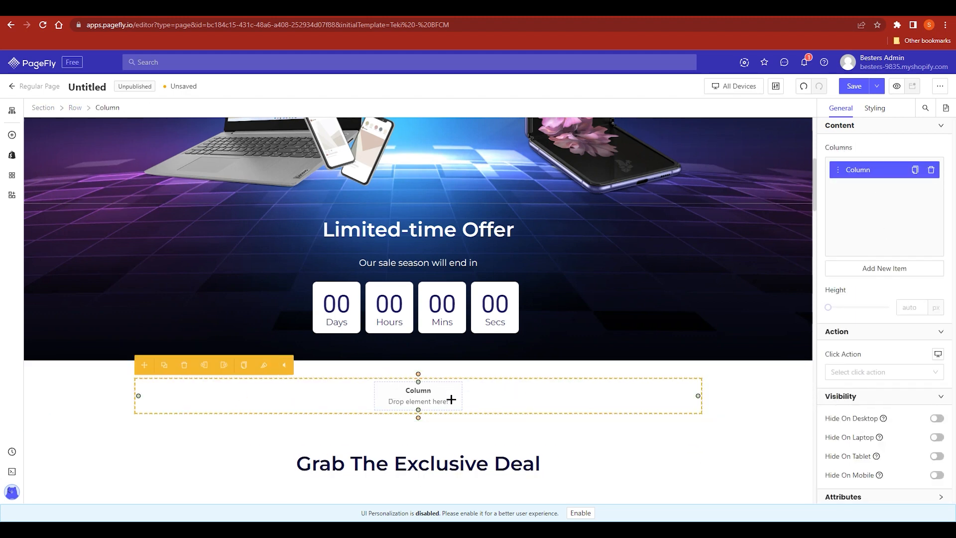
Examine the new column's general settings, including its height, click action, visibility and animation options.
{"action": "scroll", "coordinate": [904, 353], "scroll_direction": "down", "scroll_amount": 1}
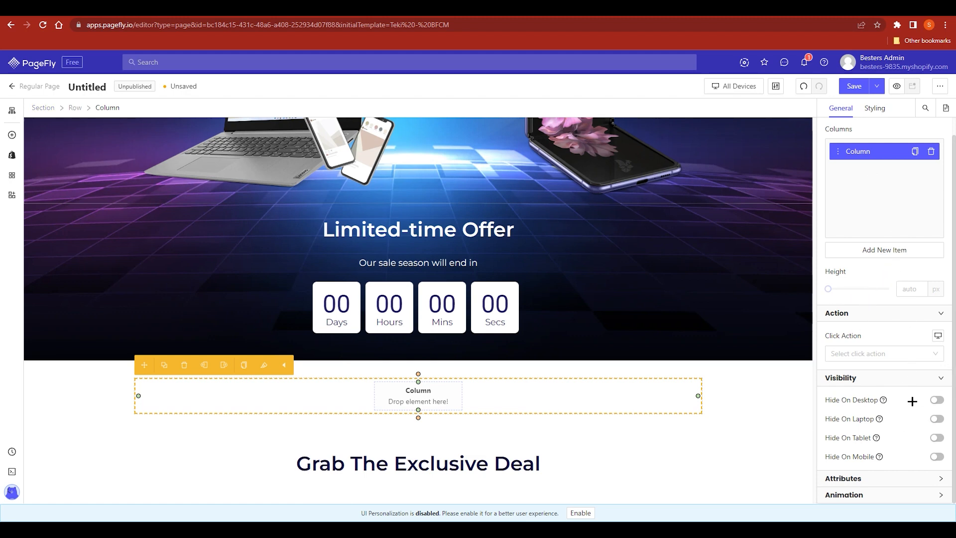
{"action": "left_click", "coordinate": [941, 495]}
{"action": "left_click", "coordinate": [903, 381]}
{"action": "scroll", "coordinate": [350, 408], "scroll_direction": "up", "scroll_amount": 5}
{"action": "scroll", "coordinate": [350, 408], "scroll_direction": "down", "scroll_amount": 5}
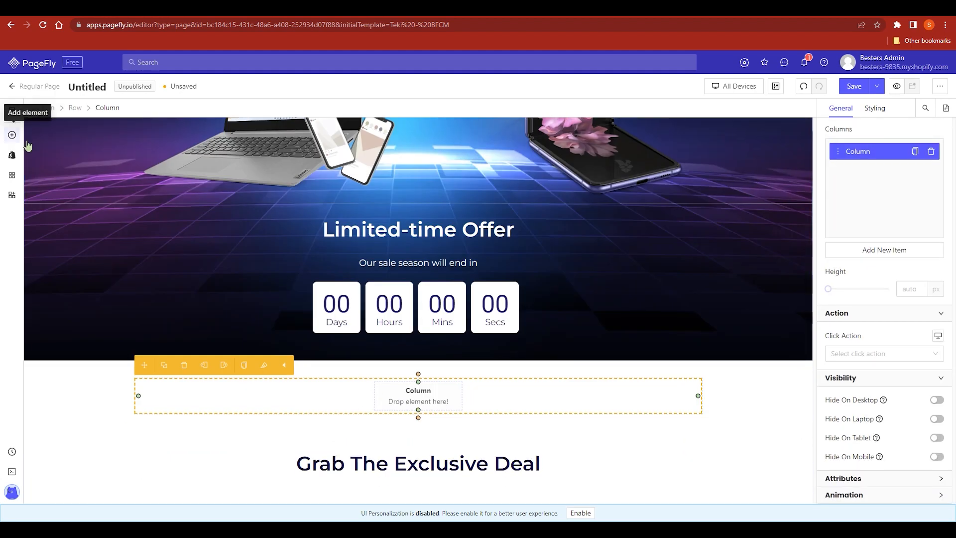
Add a plain heading element between the countdown section and the empty single-column row.
{"action": "left_click", "coordinate": [12, 134]}
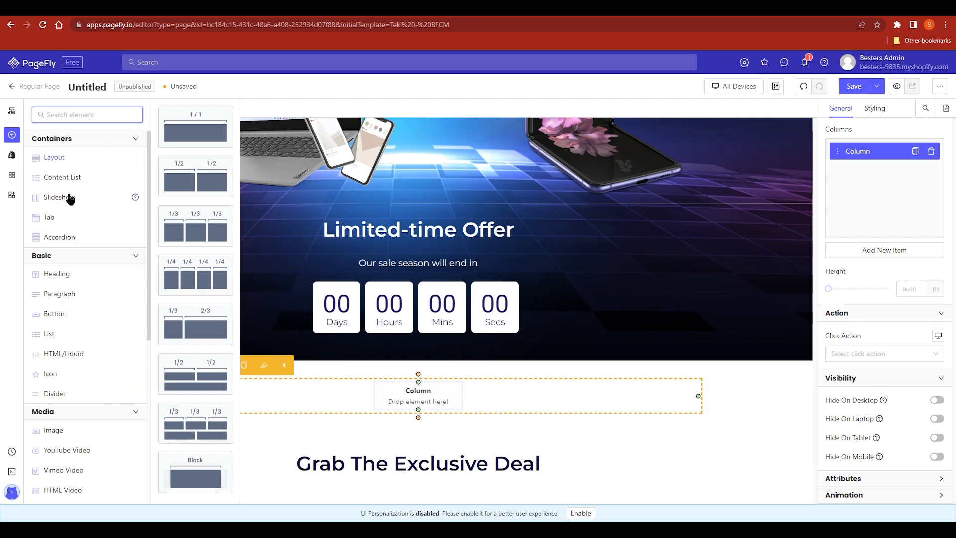
{"action": "left_click", "coordinate": [84, 199]}
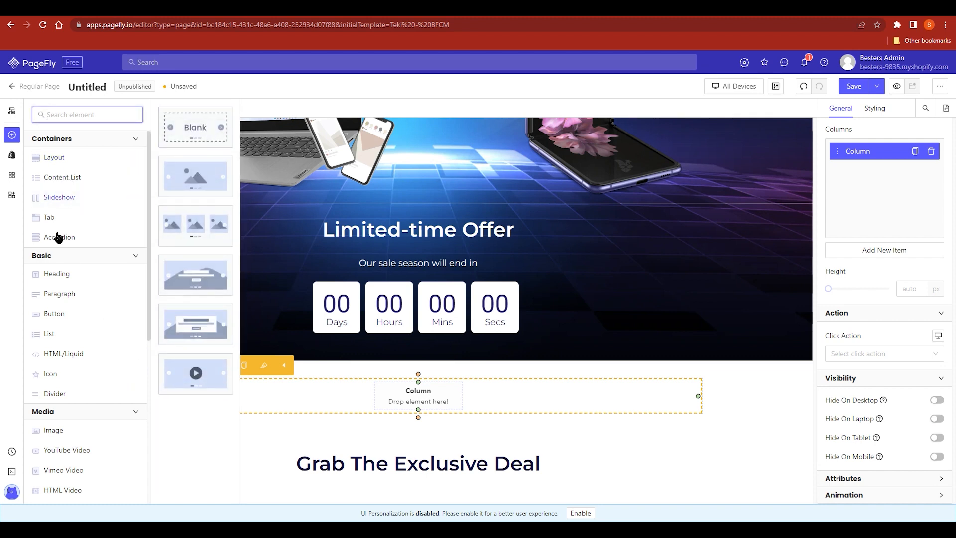
{"action": "left_click", "coordinate": [73, 182]}
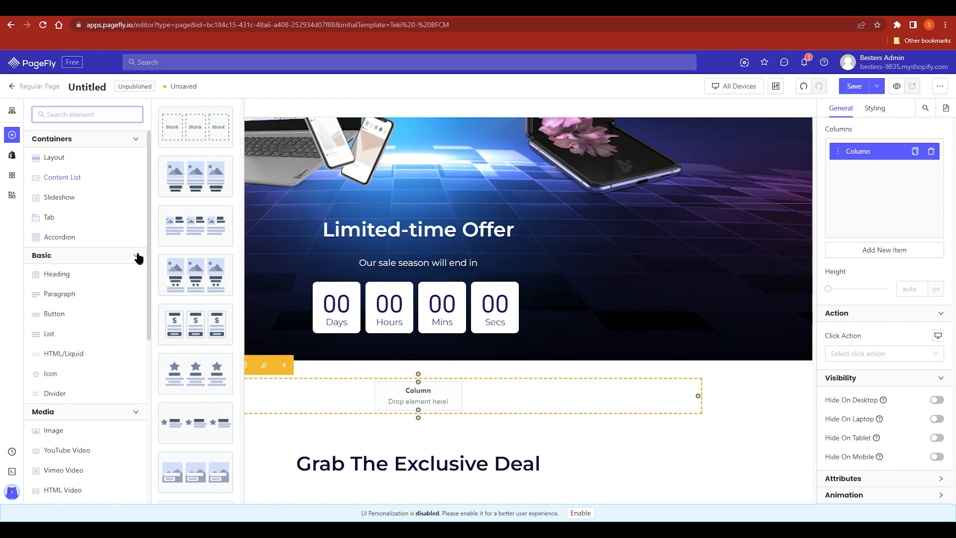
{"action": "left_click", "coordinate": [75, 244]}
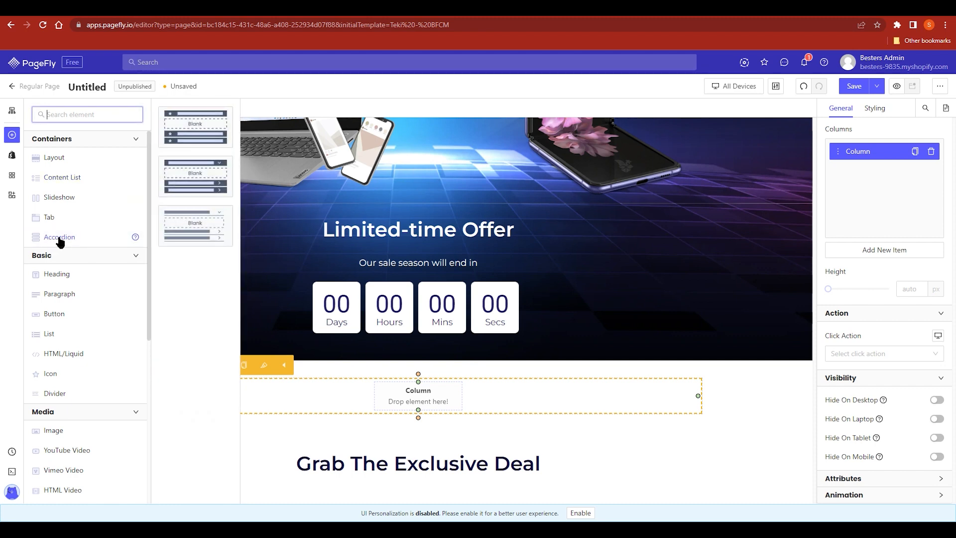
{"action": "left_click", "coordinate": [74, 277]}
{"action": "left_click_drag", "start_coordinate": [198, 136], "coordinate": [392, 371]}
{"action": "scroll", "coordinate": [392, 371], "scroll_direction": "down", "scroll_amount": 3}
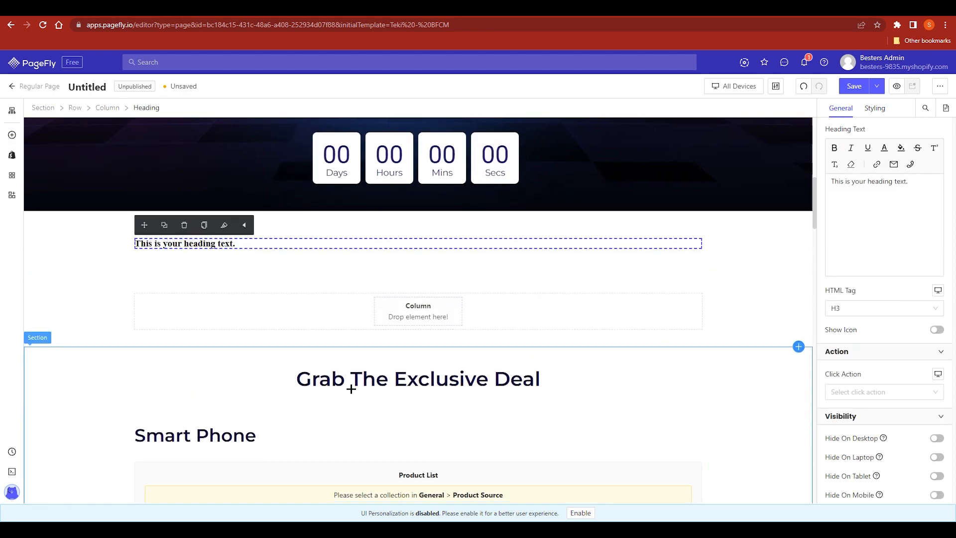
Replace the new heading's placeholder text with "MOBILES".
{"action": "double_click", "coordinate": [201, 243]}
{"action": "left_click_drag", "start_coordinate": [202, 243], "coordinate": [152, 252]}
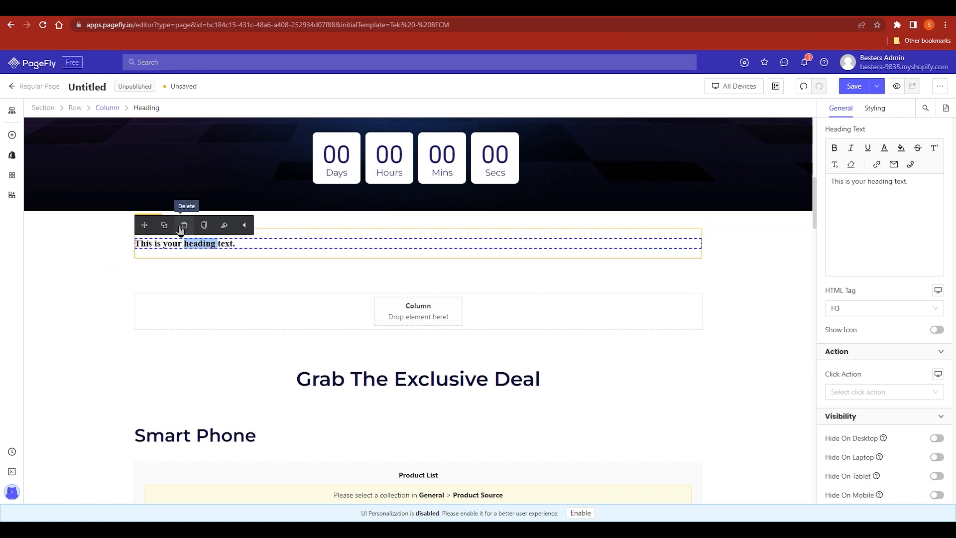
{"action": "left_click", "coordinate": [253, 237]}
{"action": "left_click", "coordinate": [252, 245]}
{"action": "left_click", "coordinate": [225, 243]}
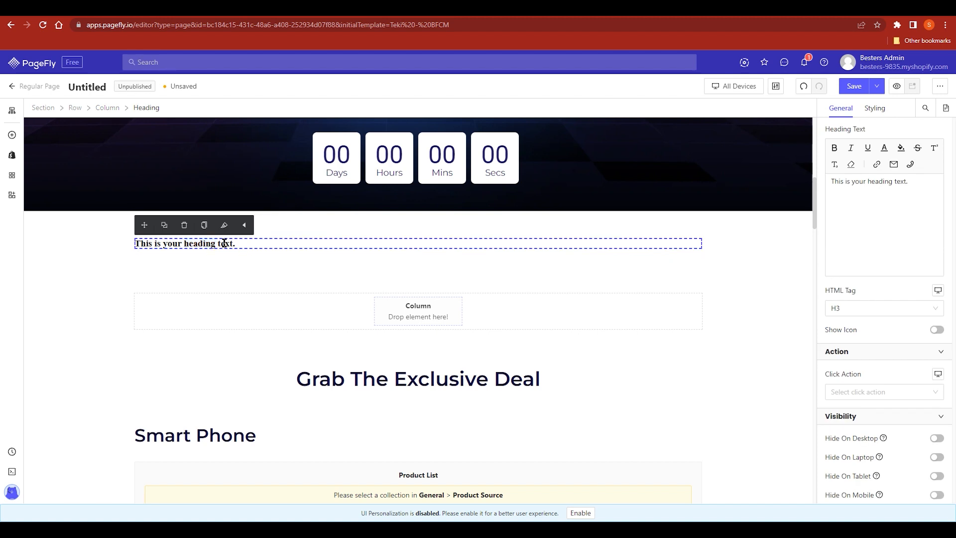
{"action": "triple_click", "coordinate": [234, 244]}
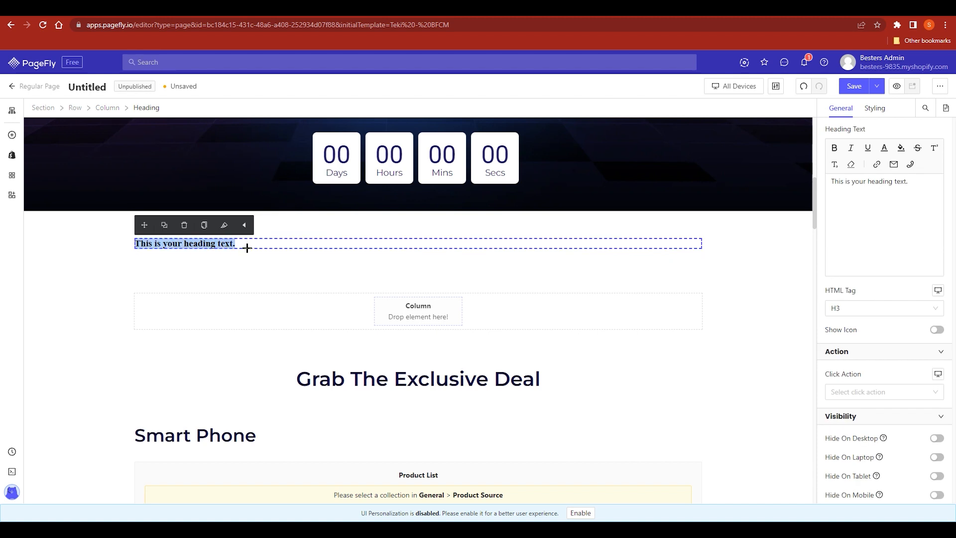
{"action": "type", "text": "MOBILES"}
{"action": "key", "text": "ctrl+a"}
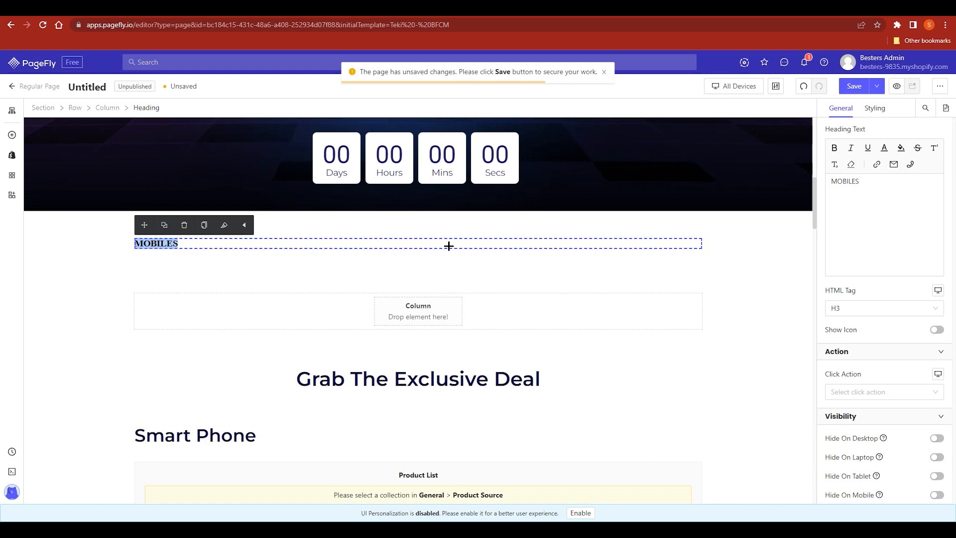
Set the MOBILES heading's HTML tag to H1 and toggle bold formatting on its text.
{"action": "scroll", "coordinate": [389, 255], "scroll_direction": "up", "scroll_amount": 7}
{"action": "scroll", "coordinate": [560, 330], "scroll_direction": "down", "scroll_amount": 1}
{"action": "scroll", "coordinate": [559, 330], "scroll_direction": "down", "scroll_amount": 6}
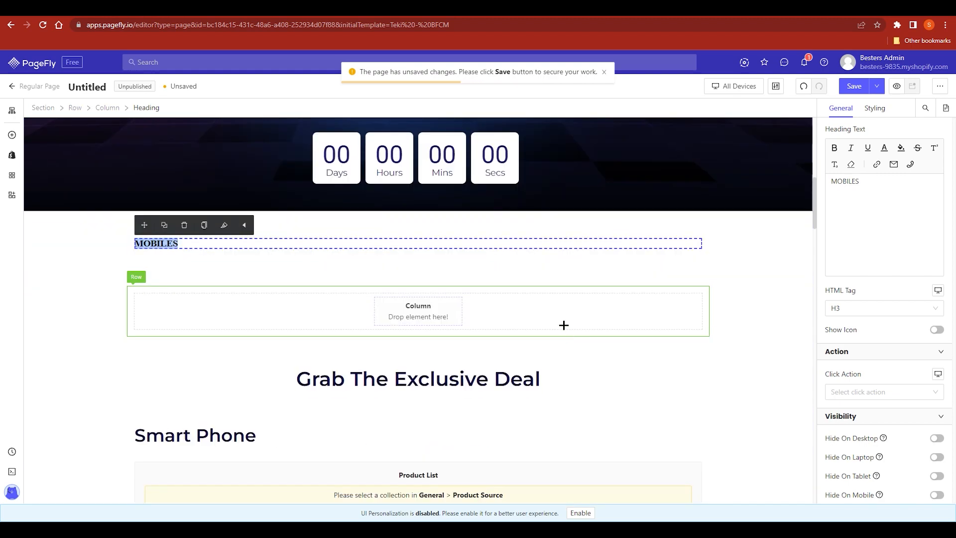
{"action": "scroll", "coordinate": [563, 324], "scroll_direction": "up", "scroll_amount": 3}
{"action": "scroll", "coordinate": [907, 363], "scroll_direction": "down", "scroll_amount": 1}
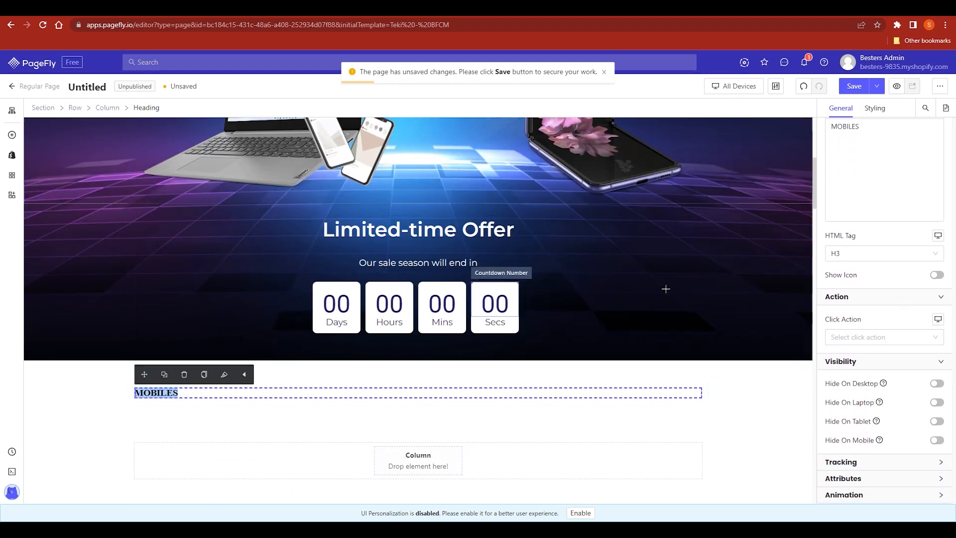
{"action": "scroll", "coordinate": [664, 286], "scroll_direction": "down", "scroll_amount": 3}
{"action": "left_click", "coordinate": [887, 255]}
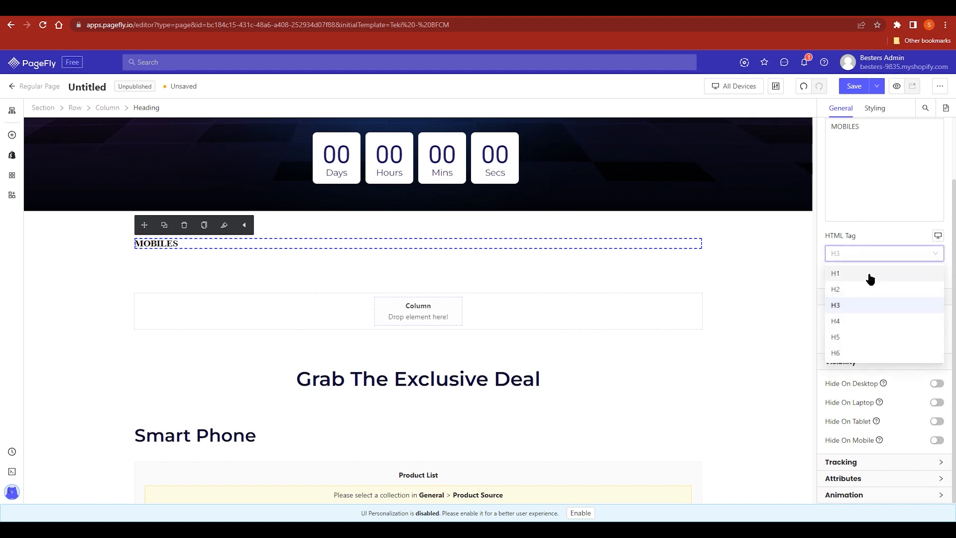
{"action": "left_click", "coordinate": [846, 272]}
{"action": "double_click", "coordinate": [525, 241]}
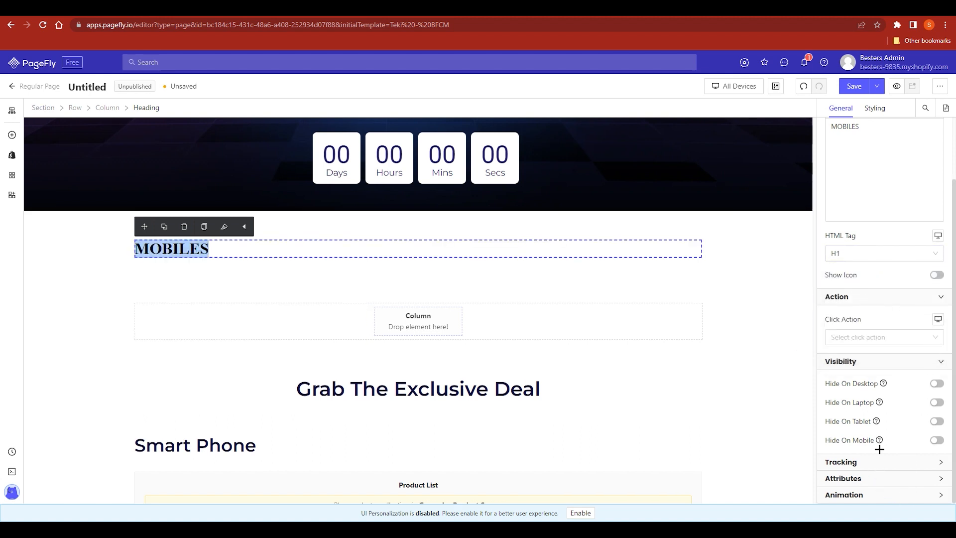
{"action": "scroll", "coordinate": [870, 331], "scroll_direction": "up", "scroll_amount": 2}
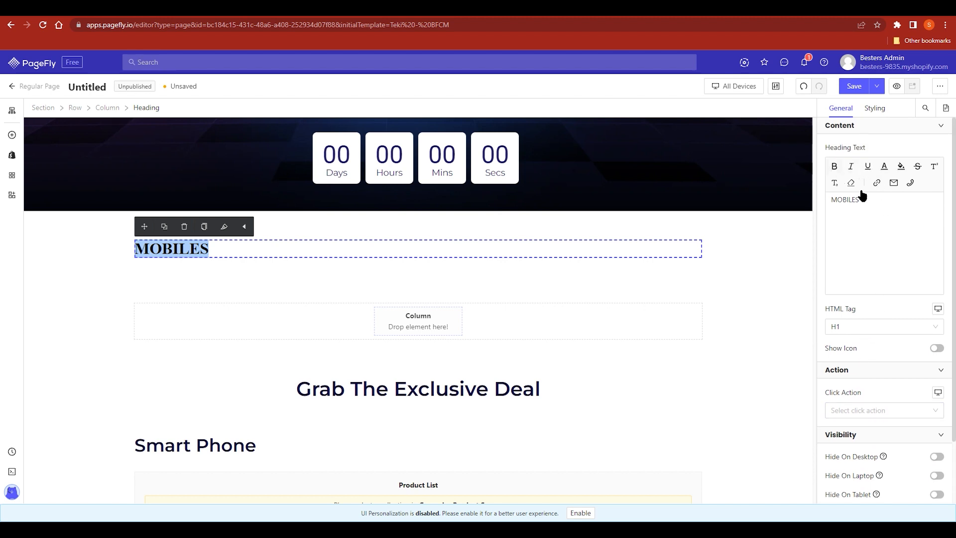
{"action": "left_click", "coordinate": [837, 170]}
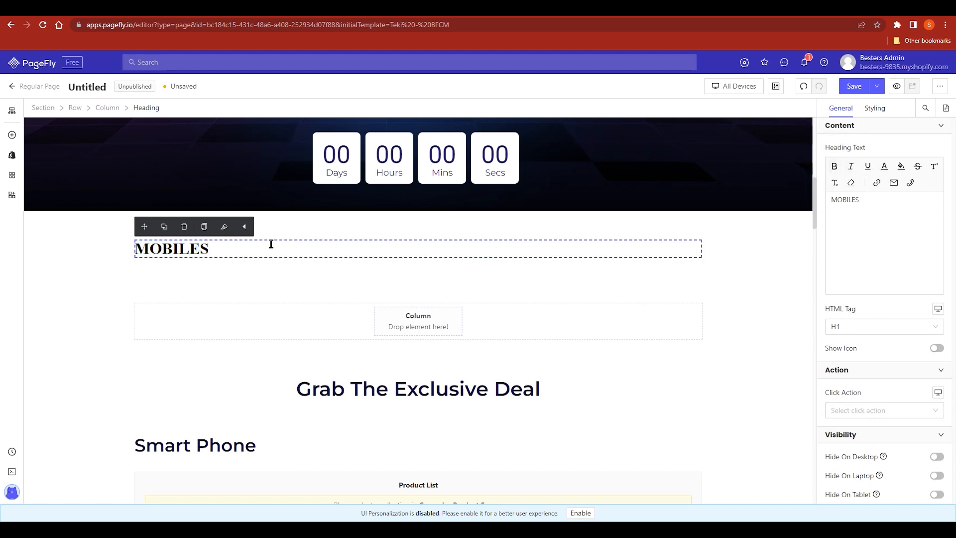
Examine the MOBILES heading's styling options, including spacing, typography and background.
{"action": "left_click", "coordinate": [875, 110]}
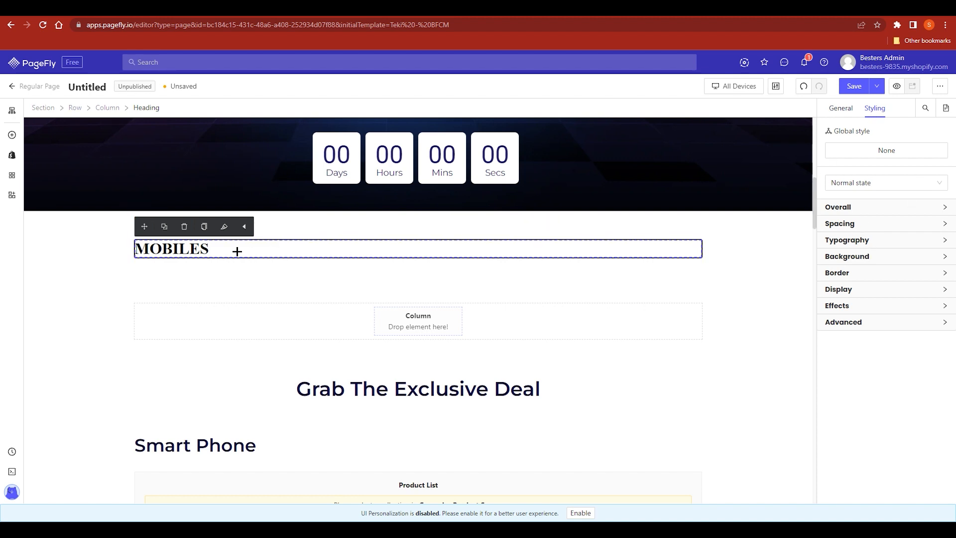
{"action": "double_click", "coordinate": [208, 250]}
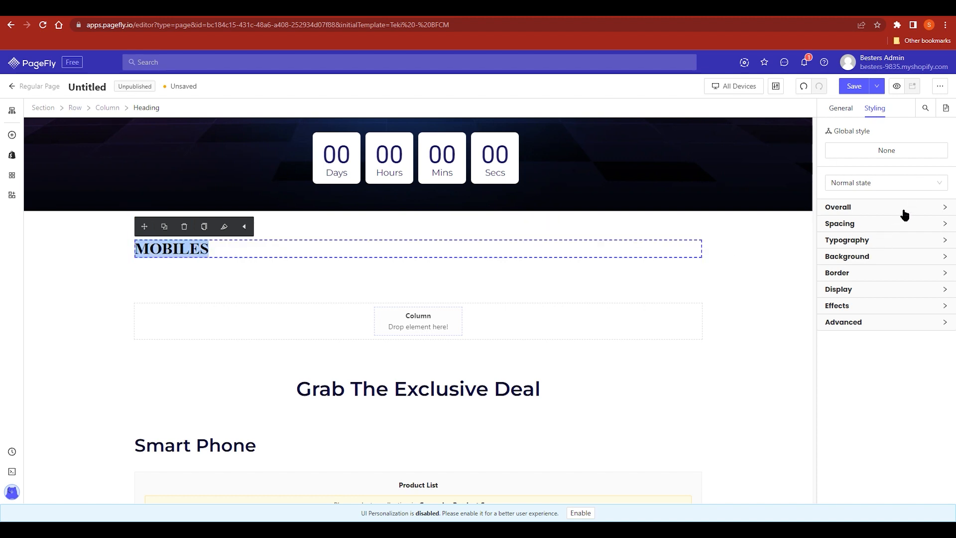
{"action": "left_click", "coordinate": [907, 225]}
{"action": "left_click", "coordinate": [910, 226]}
{"action": "left_click", "coordinate": [911, 243]}
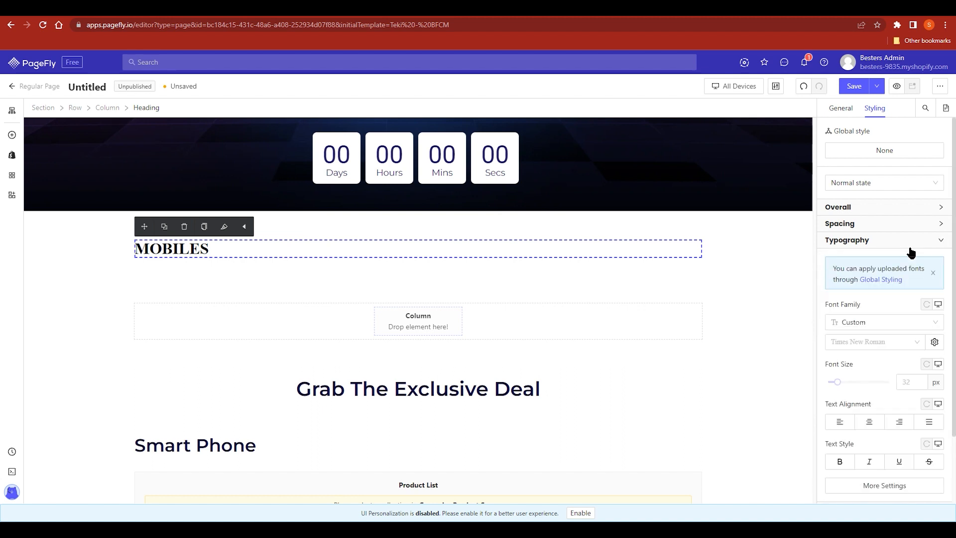
{"action": "left_click", "coordinate": [911, 243]}
{"action": "left_click", "coordinate": [899, 257]}
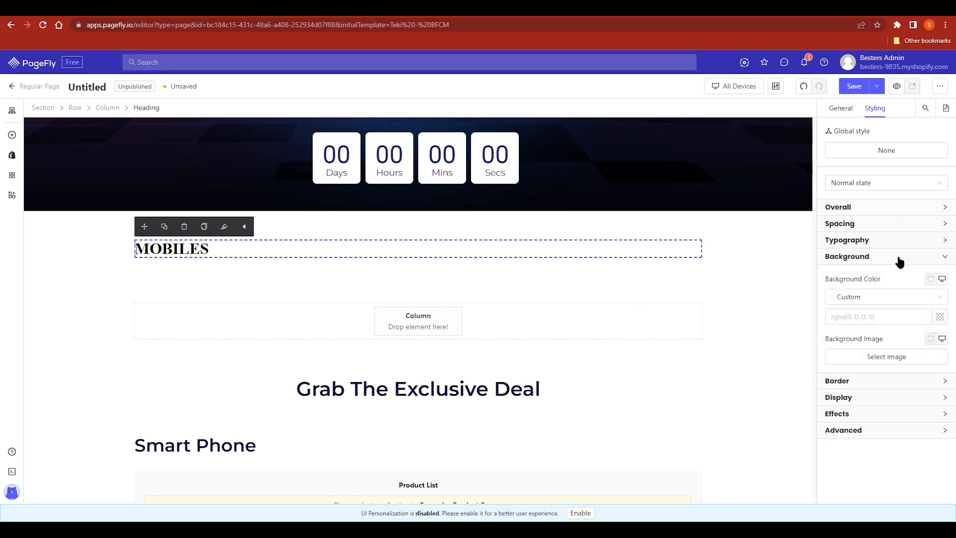
{"action": "left_click", "coordinate": [880, 257]}
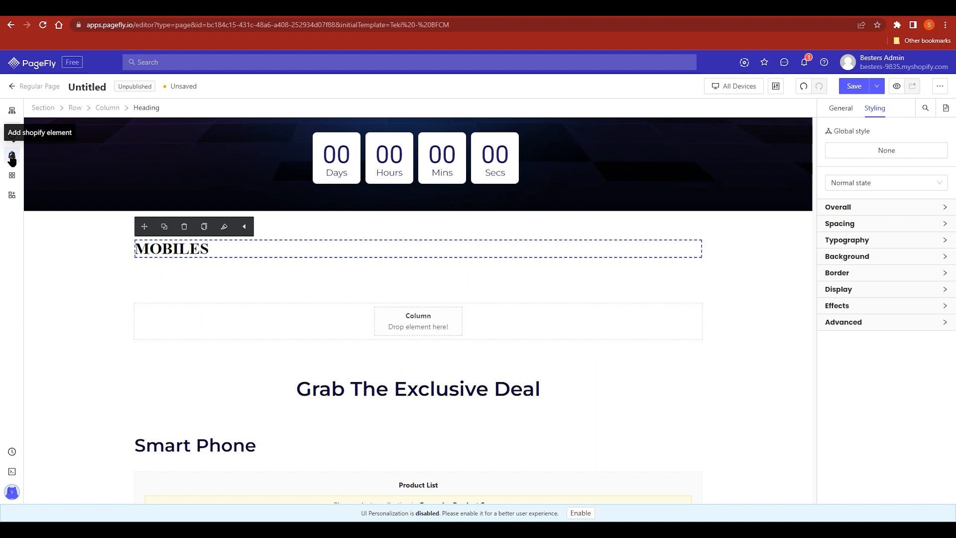
Look over the Paragraph, Button, List, HTML/Liquid, Icon and Divider element variants, and close the element list.
{"action": "left_click", "coordinate": [12, 135]}
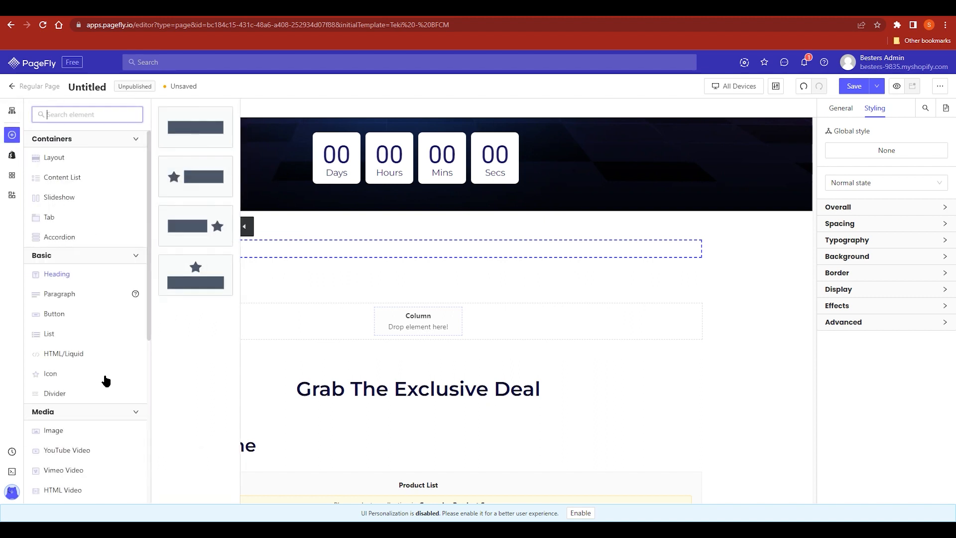
{"action": "scroll", "coordinate": [100, 384], "scroll_direction": "down", "scroll_amount": 4}
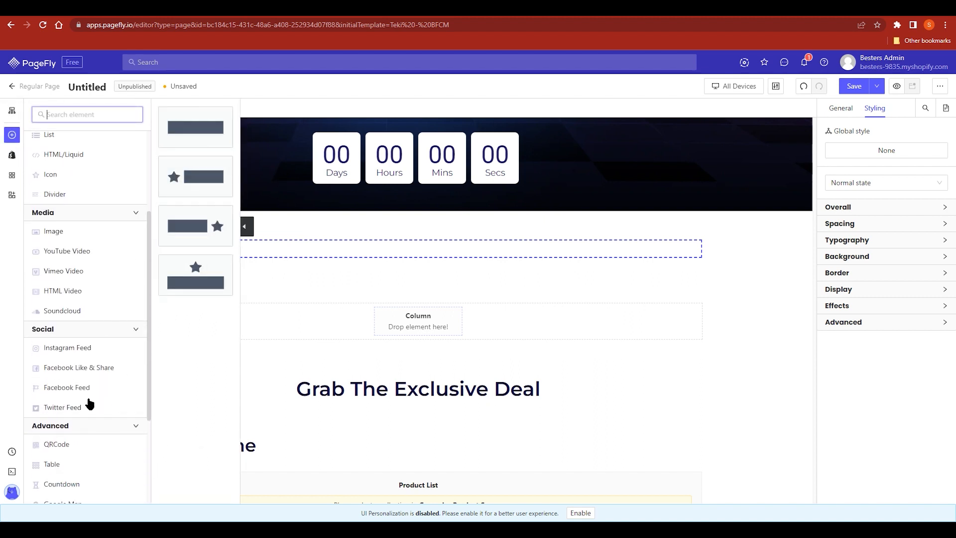
{"action": "scroll", "coordinate": [101, 355], "scroll_direction": "up", "scroll_amount": 4}
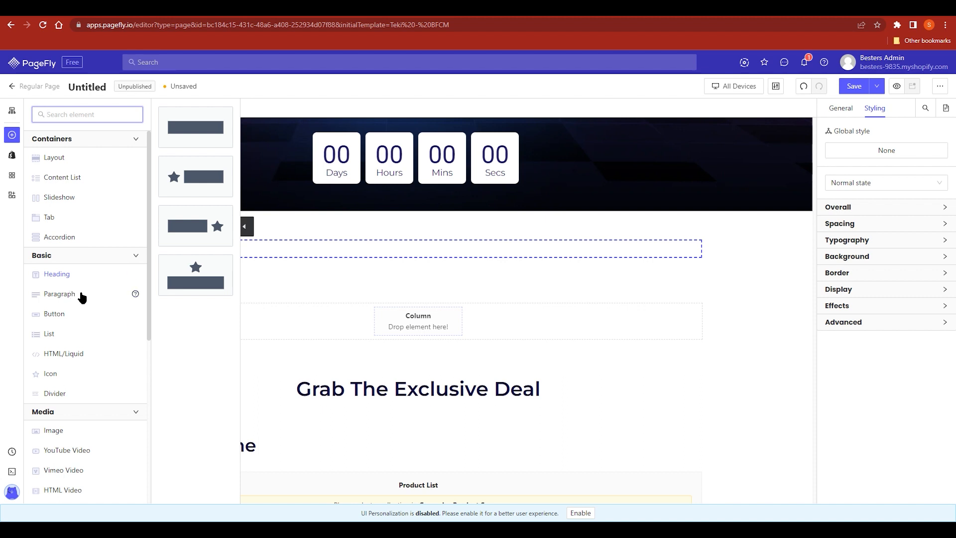
{"action": "mouse_move", "coordinate": [75, 298]}
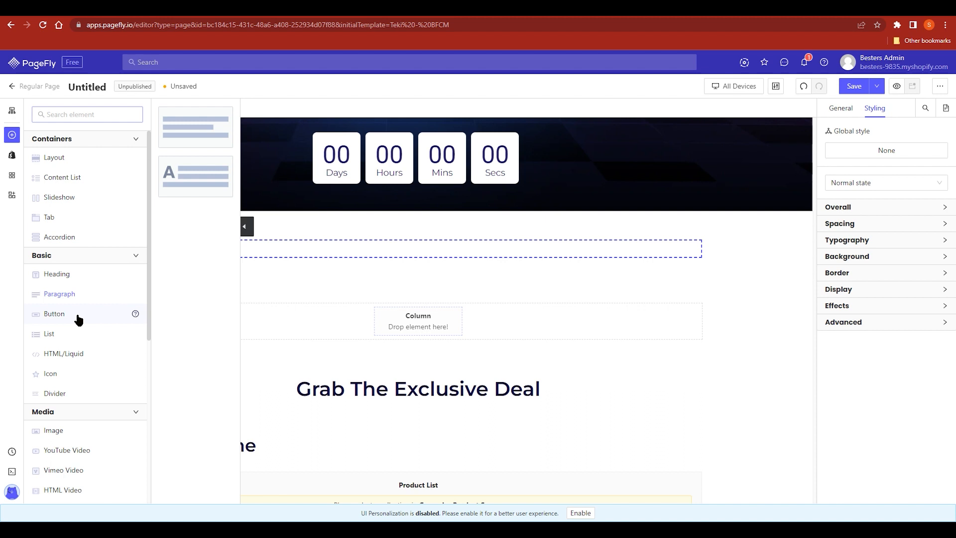
{"action": "mouse_move", "coordinate": [92, 314]}
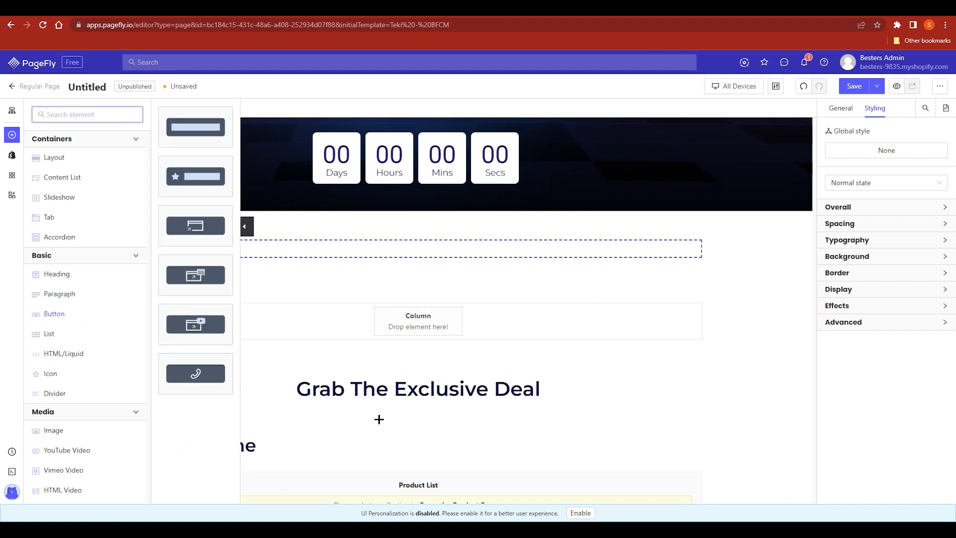
{"action": "left_click", "coordinate": [63, 338]}
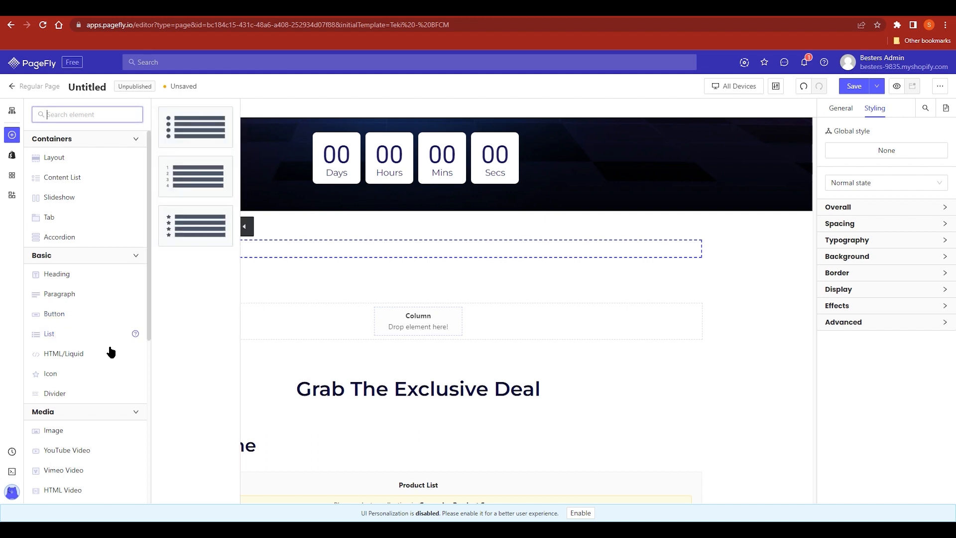
{"action": "left_click", "coordinate": [70, 357]}
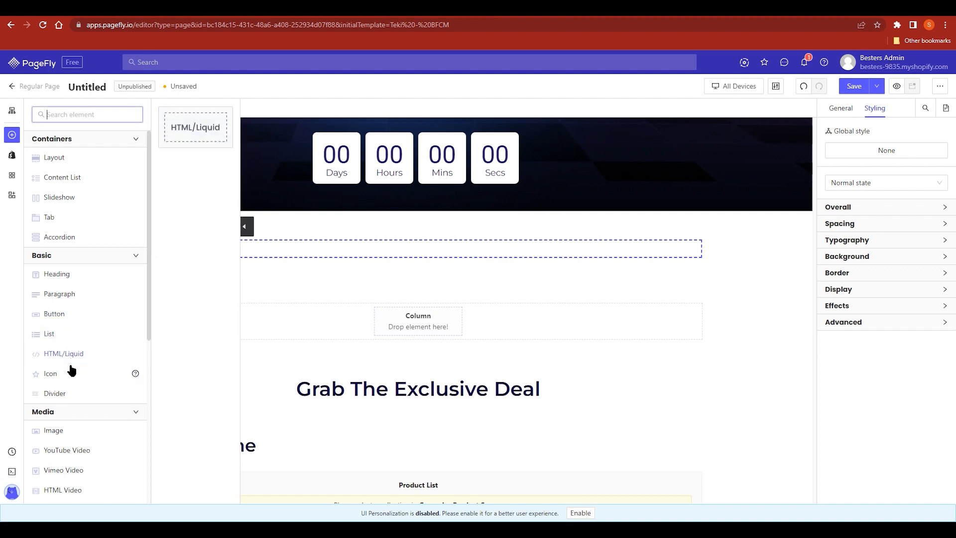
{"action": "left_click", "coordinate": [69, 377]}
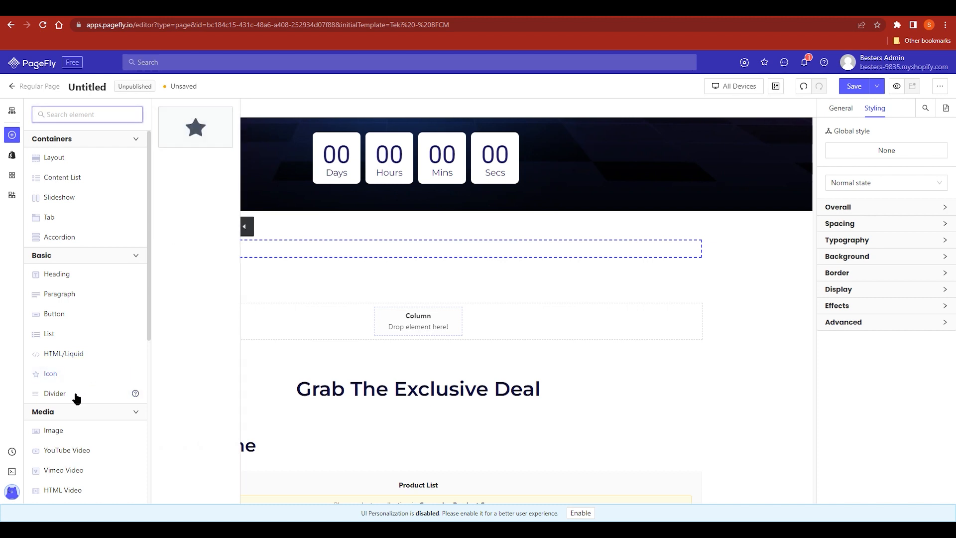
{"action": "left_click", "coordinate": [49, 393]}
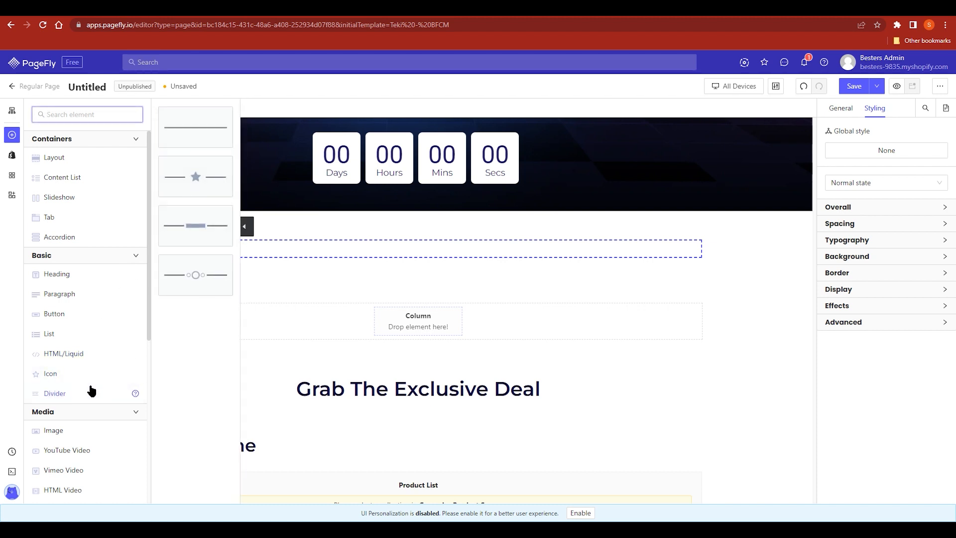
{"action": "left_click", "coordinate": [337, 463]}
{"action": "scroll", "coordinate": [406, 469], "scroll_direction": "down", "scroll_amount": 2}
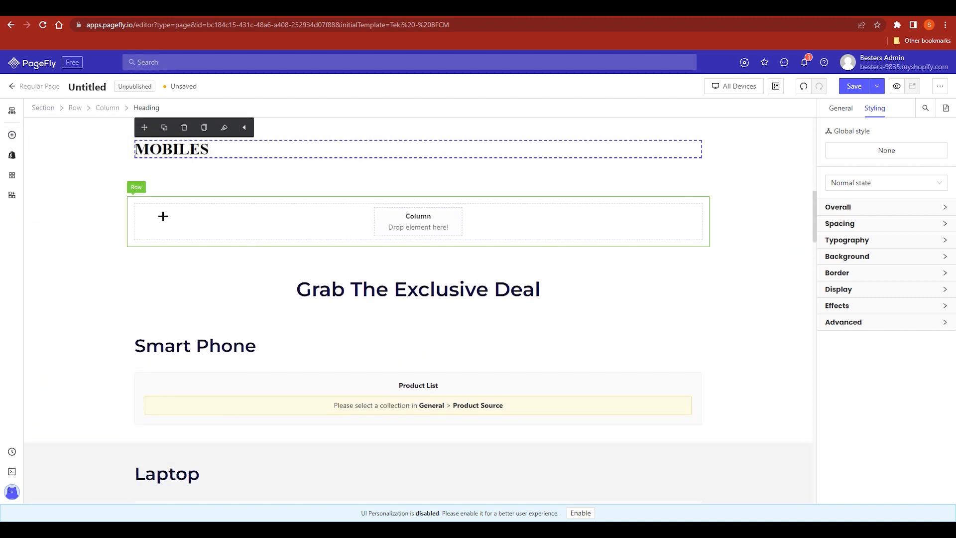
Add a divider with a star icon between the Grab The Exclusive Deal and Smart Phone headings, and select the section containing it.
{"action": "left_click", "coordinate": [12, 135]}
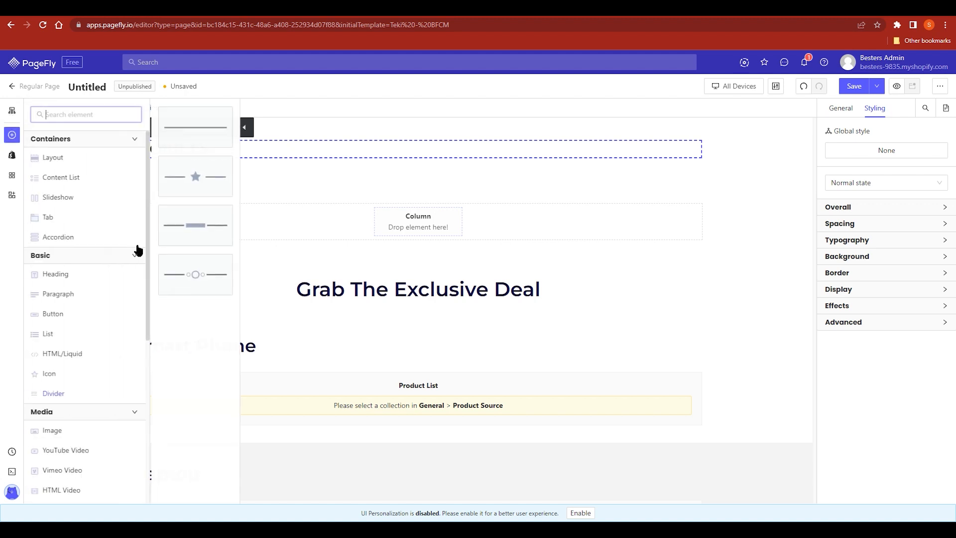
{"action": "left_click_drag", "start_coordinate": [187, 192], "coordinate": [377, 313]}
{"action": "left_click", "coordinate": [43, 323]}
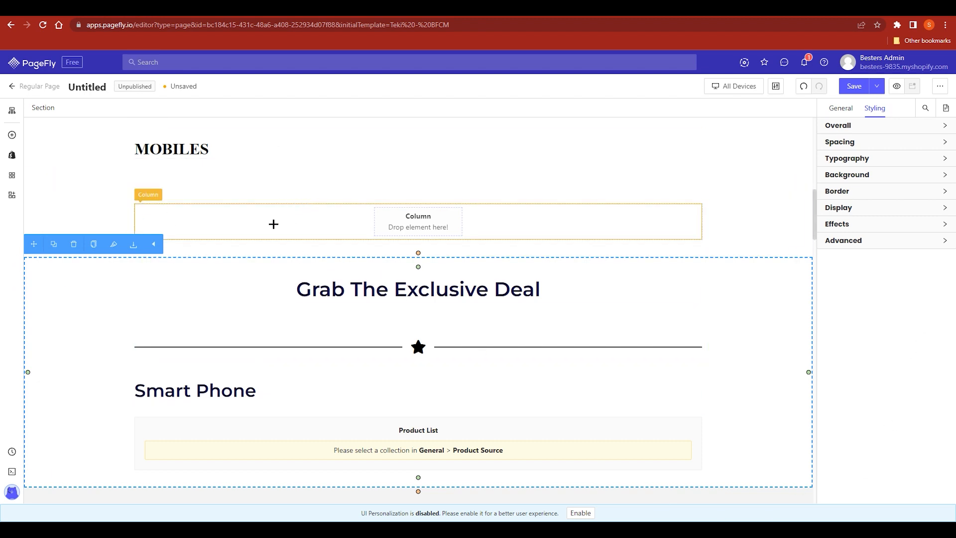
{"action": "scroll", "coordinate": [488, 376], "scroll_direction": "down", "scroll_amount": 1}
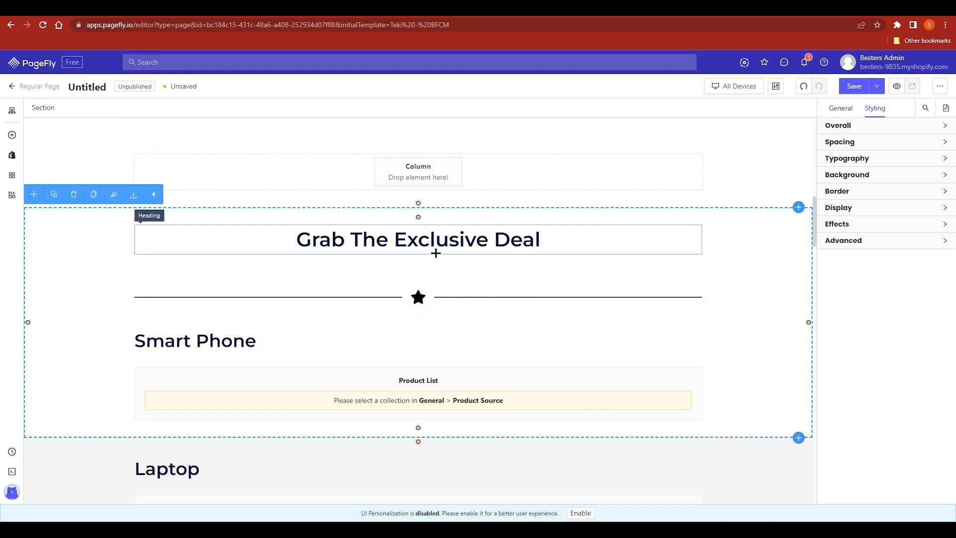
{"action": "scroll", "coordinate": [549, 246], "scroll_direction": "down", "scroll_amount": 3}
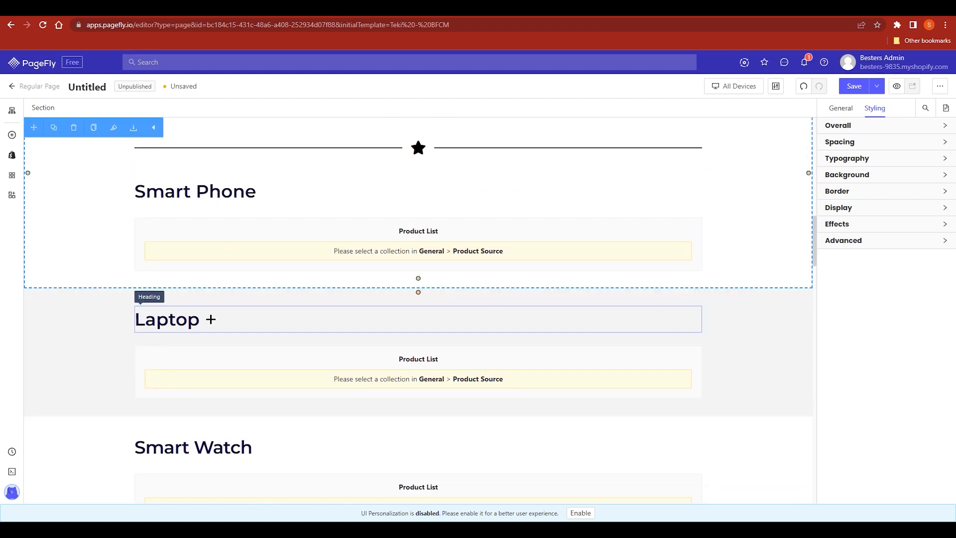
{"action": "scroll", "coordinate": [122, 294], "scroll_direction": "up", "scroll_amount": 2}
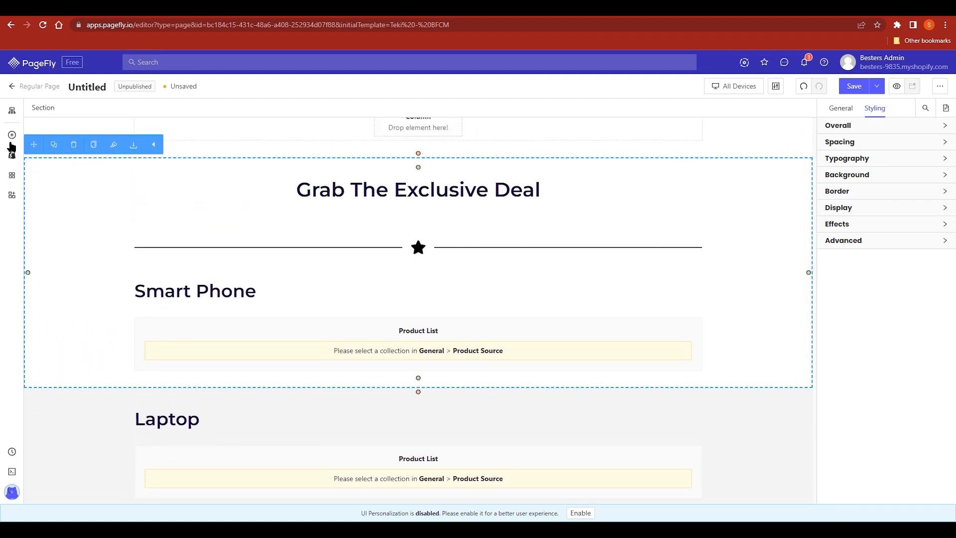
Review the Smart Phone product list's general settings, and look through the available Media, Social and Advanced elements.
{"action": "left_click", "coordinate": [453, 354]}
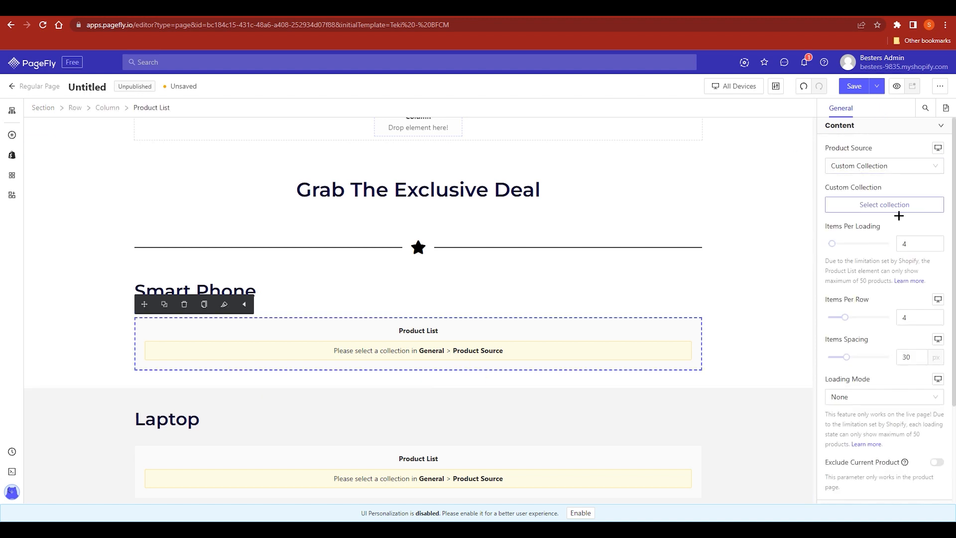
{"action": "scroll", "coordinate": [903, 290], "scroll_direction": "down", "scroll_amount": 3}
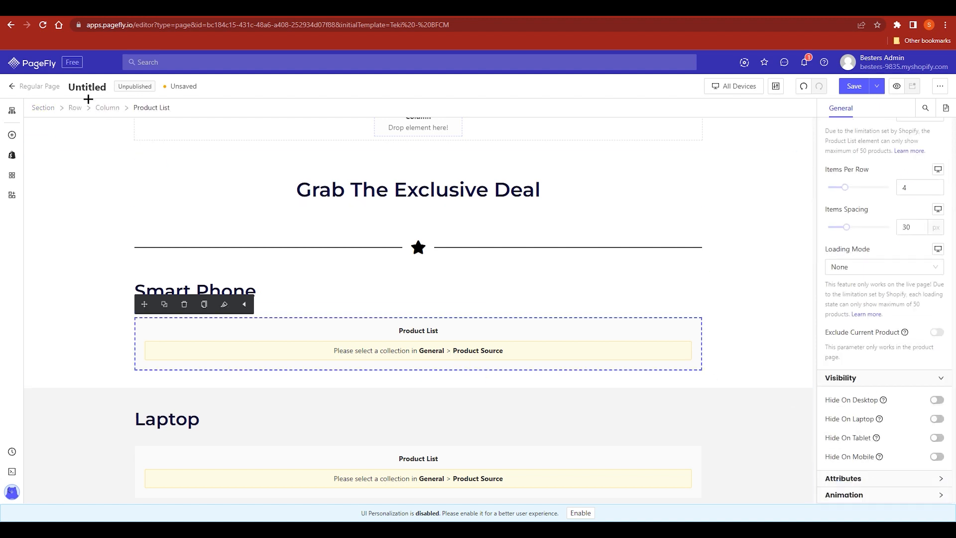
{"action": "left_click", "coordinate": [12, 155]}
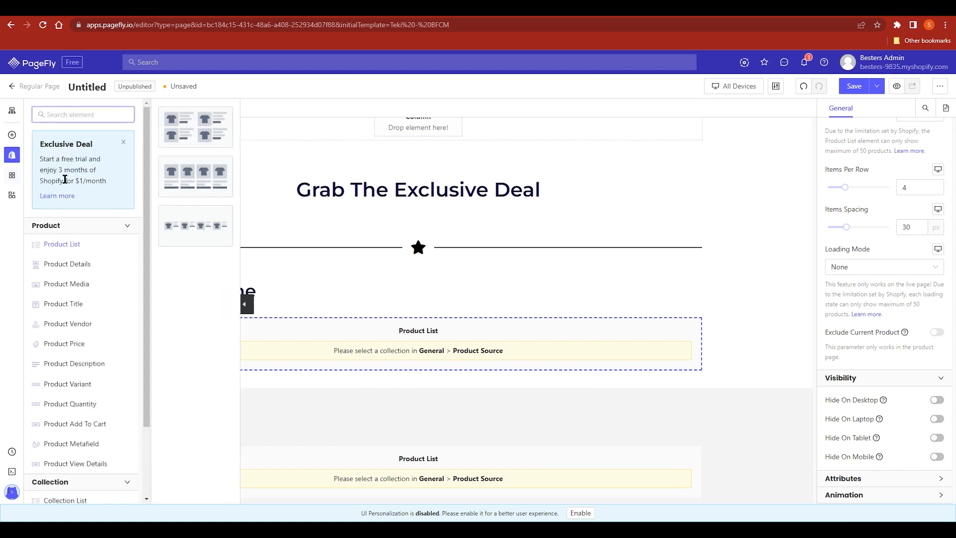
{"action": "left_click", "coordinate": [12, 136]}
{"action": "scroll", "coordinate": [94, 299], "scroll_direction": "down", "scroll_amount": 4}
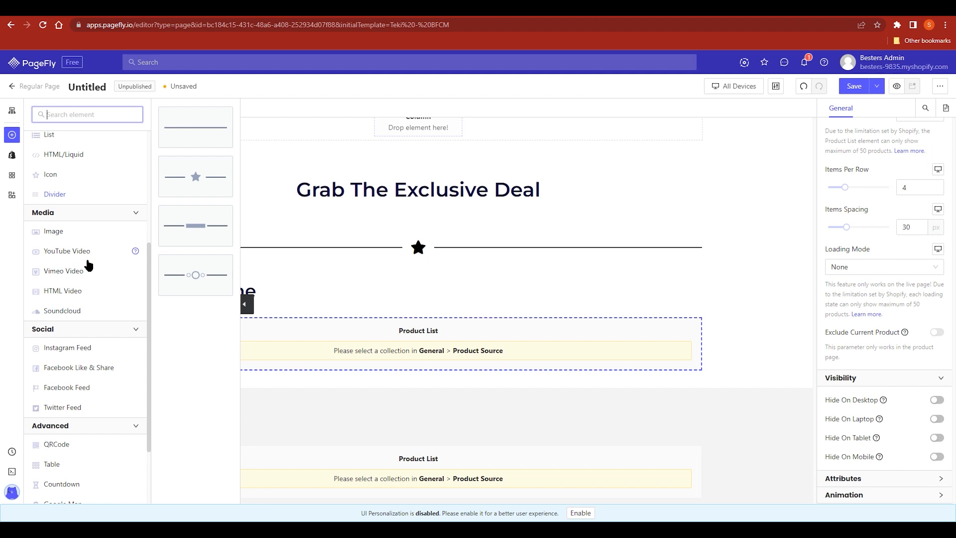
{"action": "scroll", "coordinate": [64, 344], "scroll_direction": "down", "scroll_amount": 2}
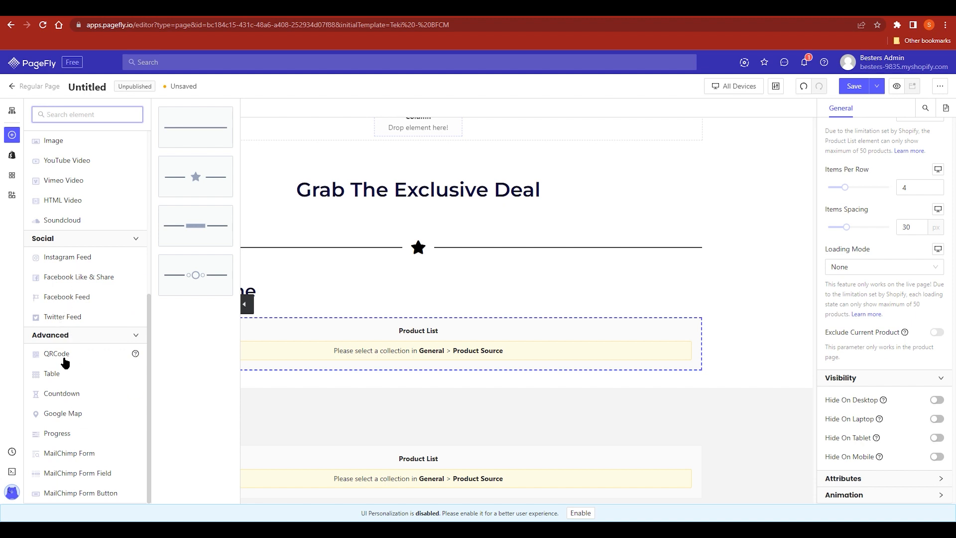
Browse the Shopify Product, Collection and Form elements available for the page.
{"action": "left_click", "coordinate": [14, 161]}
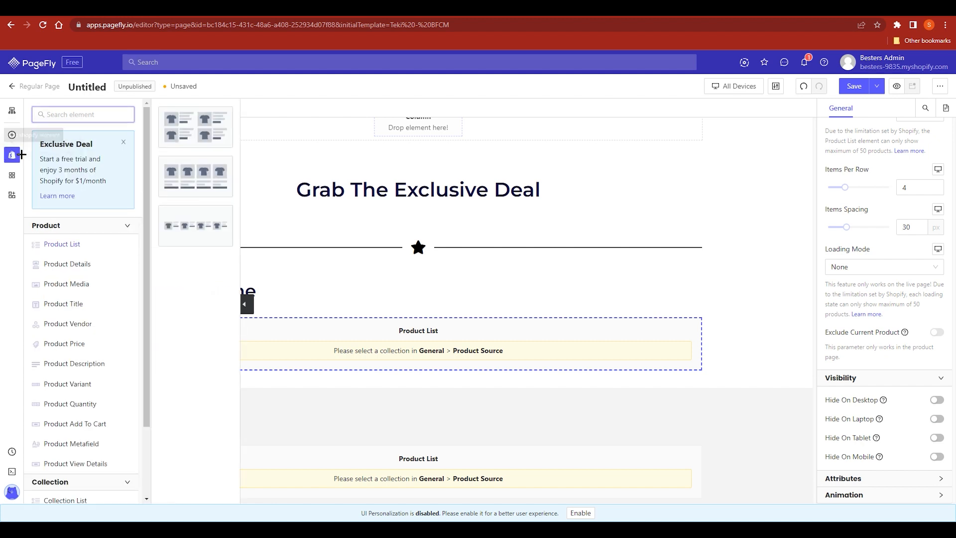
{"action": "scroll", "coordinate": [117, 314], "scroll_direction": "down", "scroll_amount": 2}
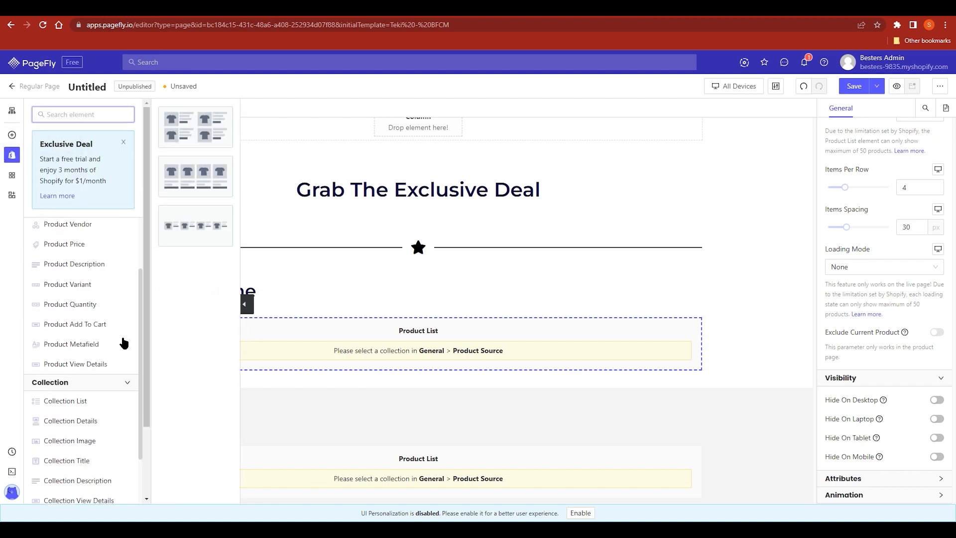
{"action": "scroll", "coordinate": [87, 408], "scroll_direction": "down", "scroll_amount": 1}
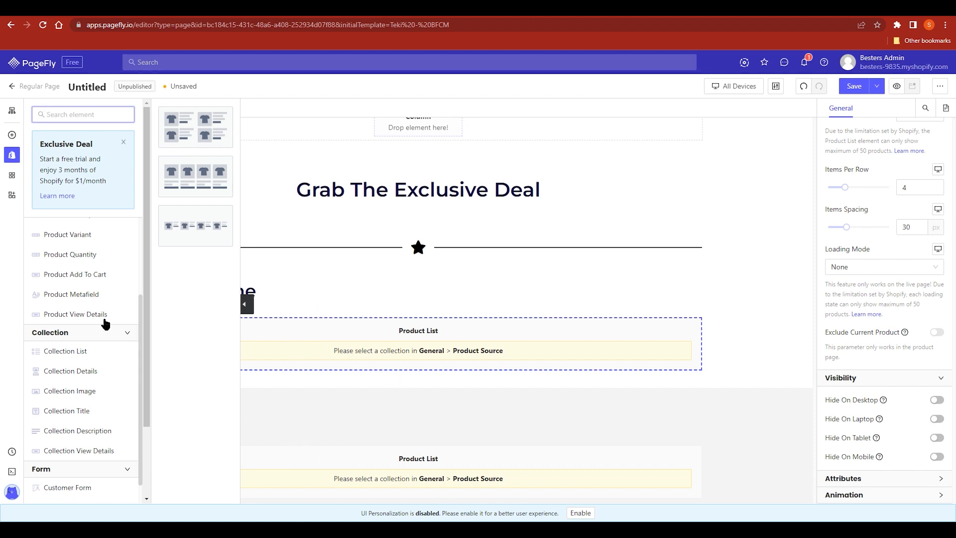
{"action": "scroll", "coordinate": [142, 348], "scroll_direction": "down", "scroll_amount": 2}
{"action": "scroll", "coordinate": [144, 359], "scroll_direction": "up", "scroll_amount": 2}
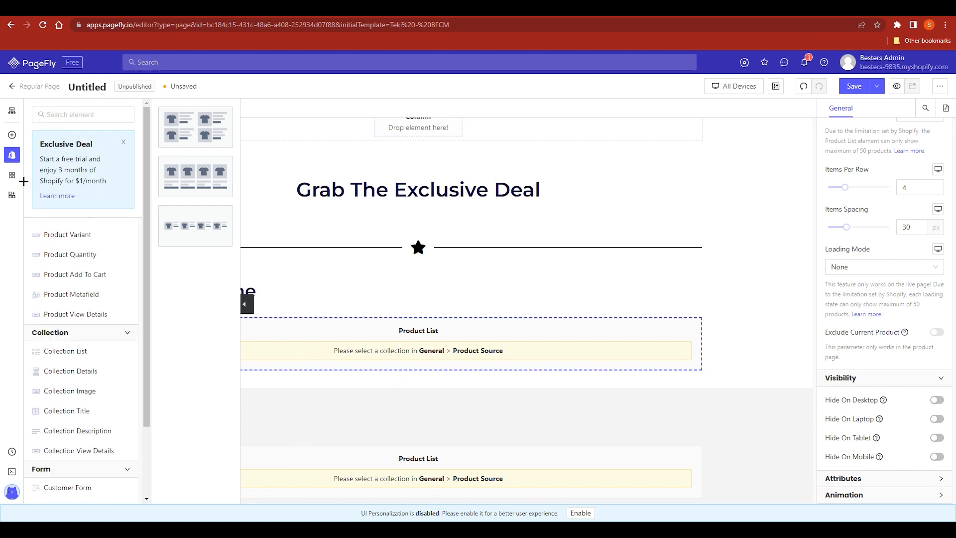
Look over the third-party elements and the catalog of extra third-party applications, and close the catalog.
{"action": "left_click", "coordinate": [12, 176]}
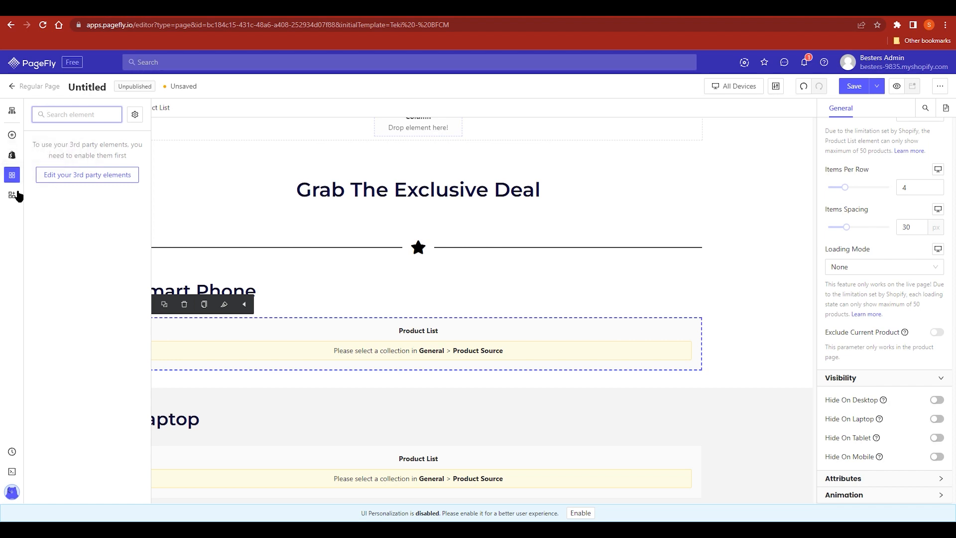
{"action": "left_click", "coordinate": [15, 194]}
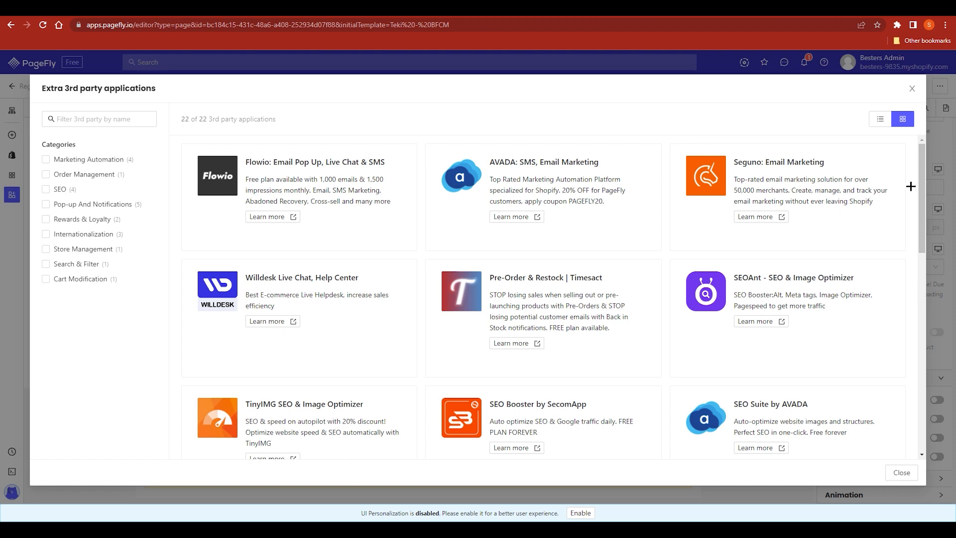
{"action": "left_click", "coordinate": [927, 186]}
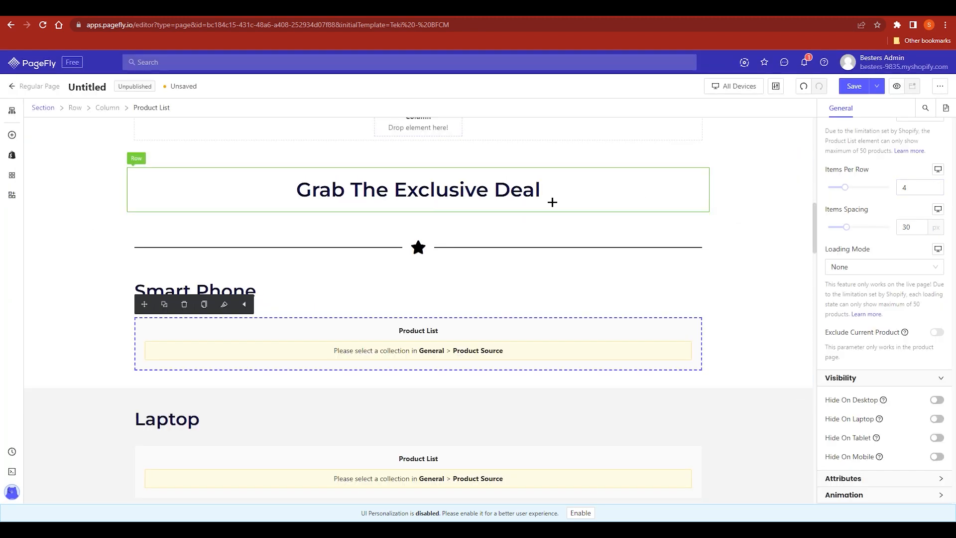
Save the page with the title MOBILES, accepting the save reminder and closing the Auto Save prompt.
{"action": "scroll", "coordinate": [681, 256], "scroll_direction": "up", "scroll_amount": 7}
{"action": "scroll", "coordinate": [681, 256], "scroll_direction": "up", "scroll_amount": 5}
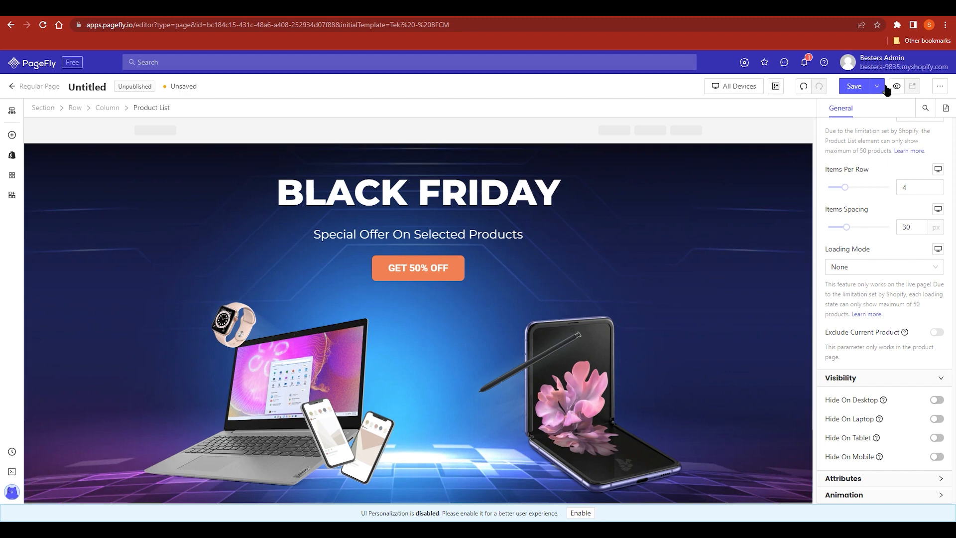
{"action": "left_click", "coordinate": [854, 86]}
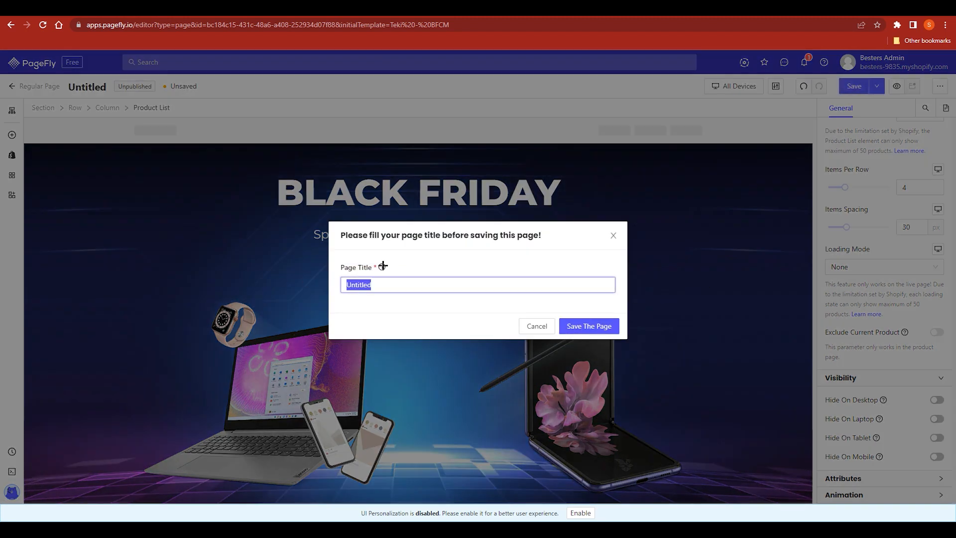
{"action": "type", "text": "MOBILES"}
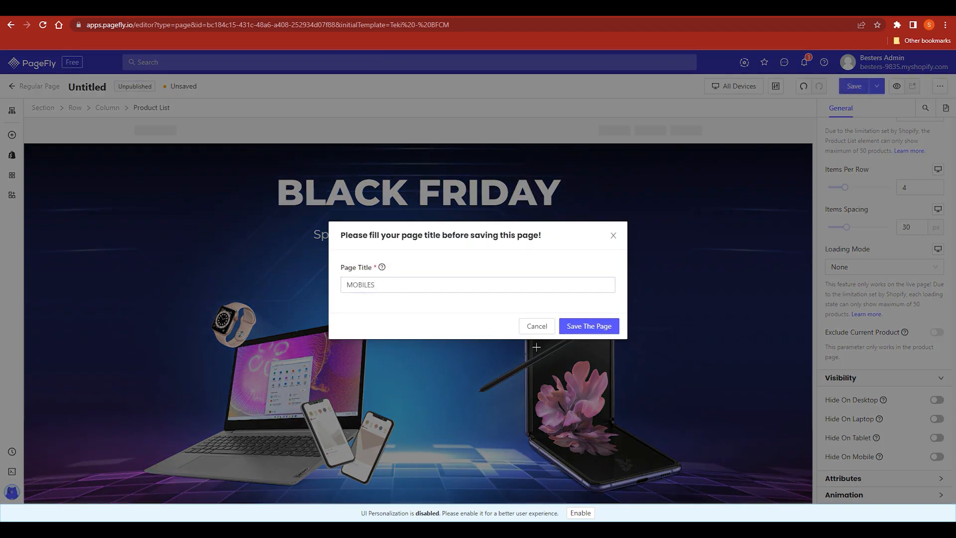
{"action": "left_click", "coordinate": [576, 328]}
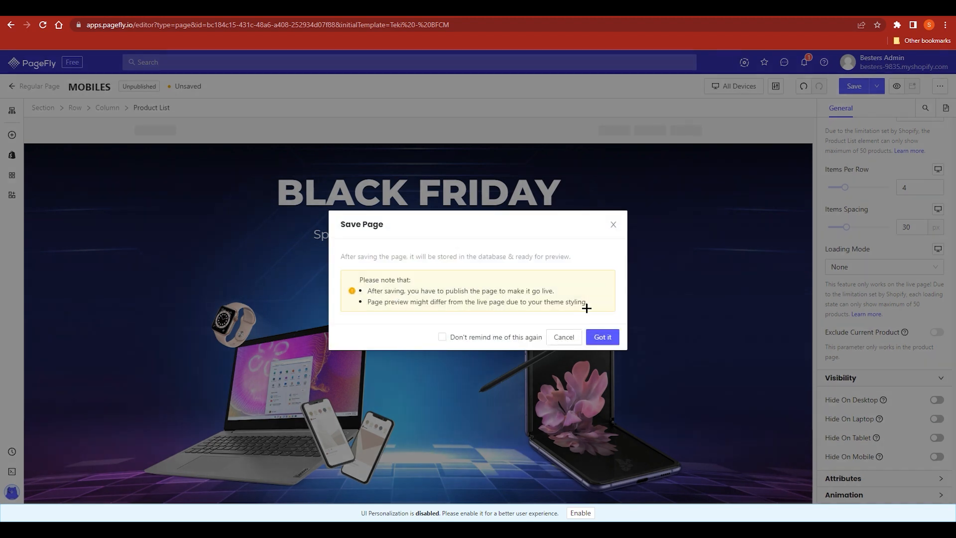
{"action": "left_click", "coordinate": [491, 343]}
{"action": "left_click", "coordinate": [602, 337]}
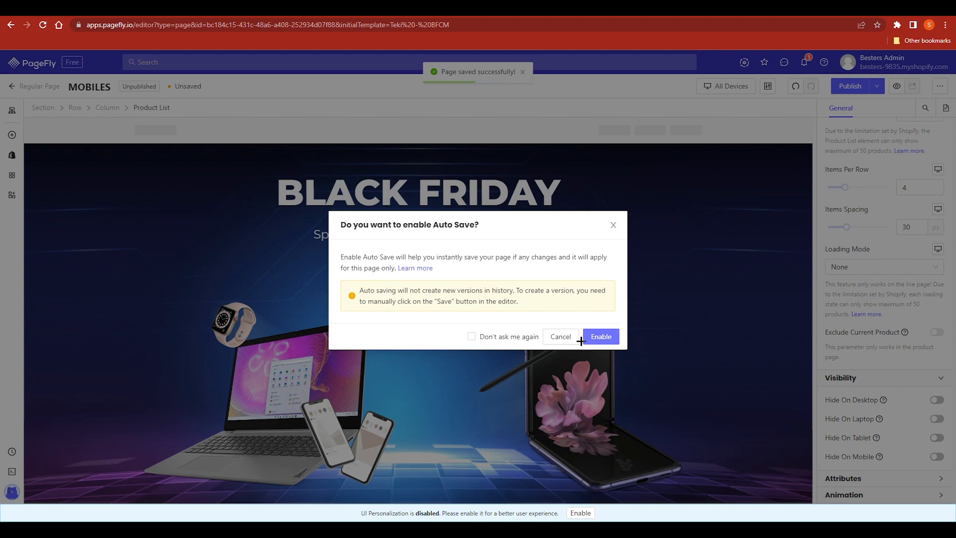
{"action": "left_click", "coordinate": [492, 338]}
{"action": "left_click", "coordinate": [601, 338]}
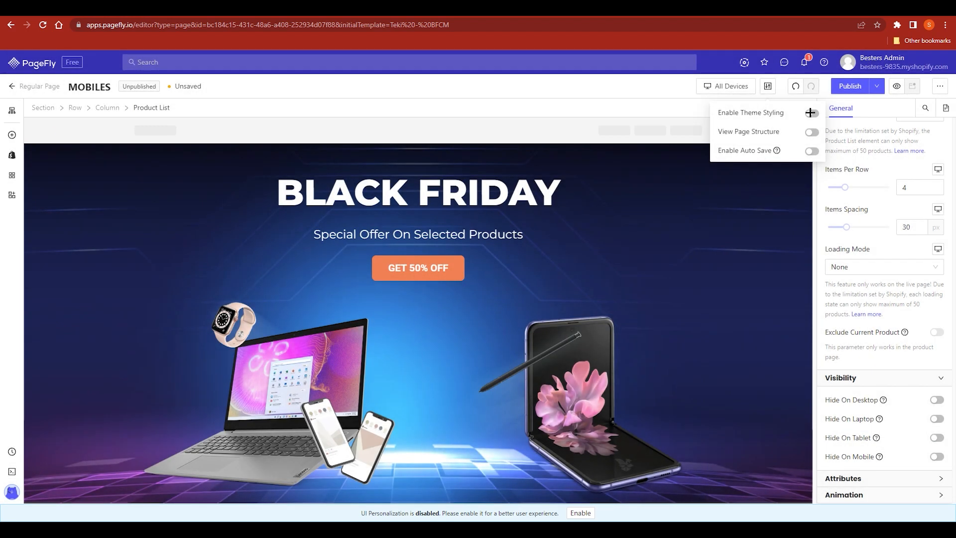
Publish the MOBILES page under the URL ending mobiles using the free publishable slot, and check the additional publishing options.
{"action": "left_click", "coordinate": [853, 87]}
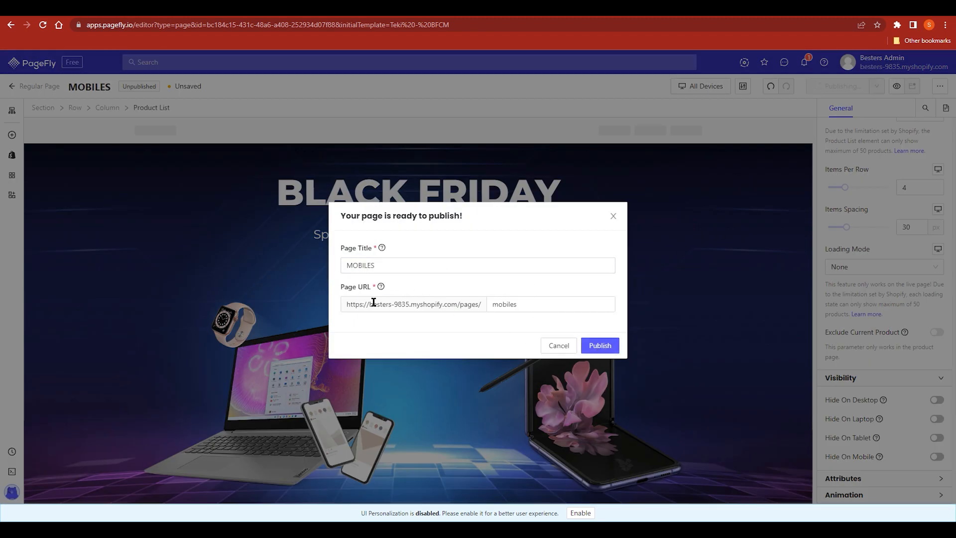
{"action": "left_click", "coordinate": [607, 346]}
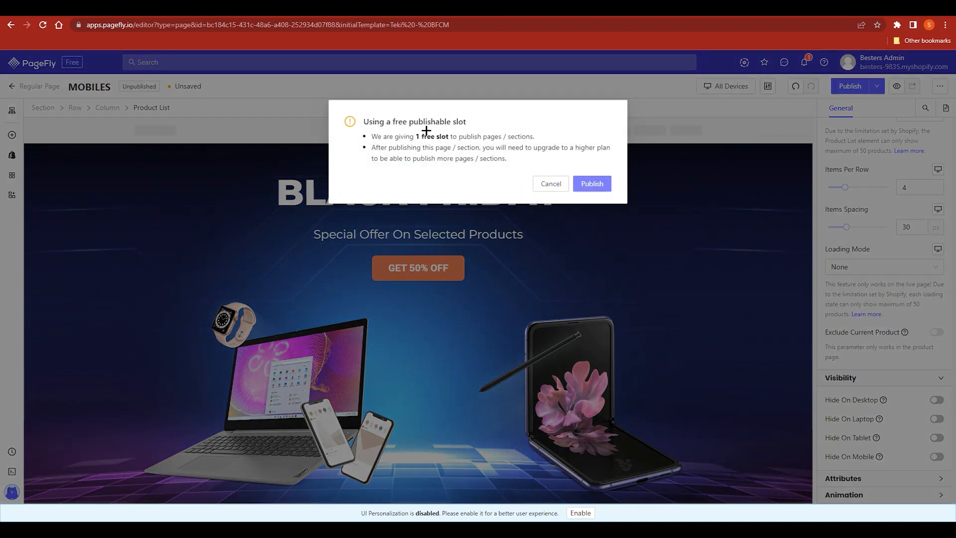
{"action": "left_click", "coordinate": [586, 186]}
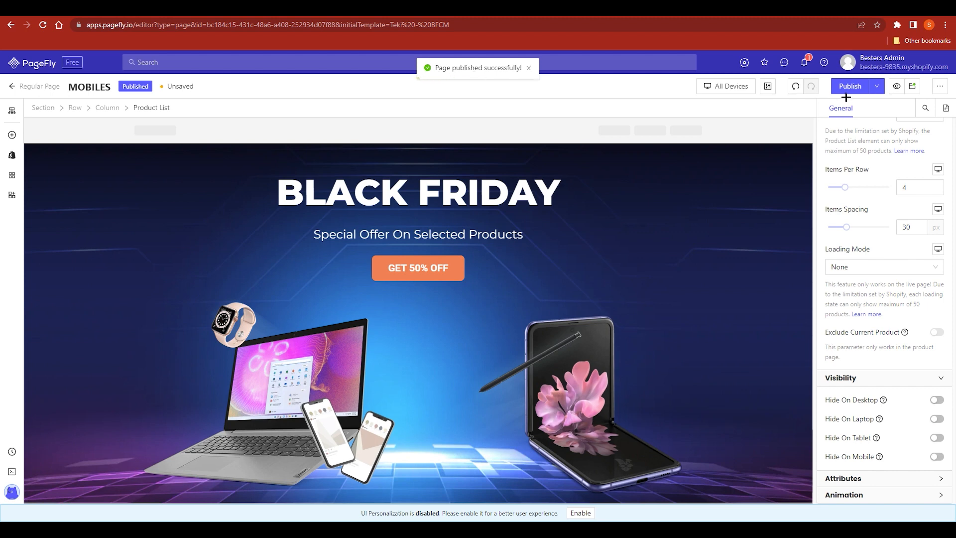
{"action": "left_click", "coordinate": [877, 87]}
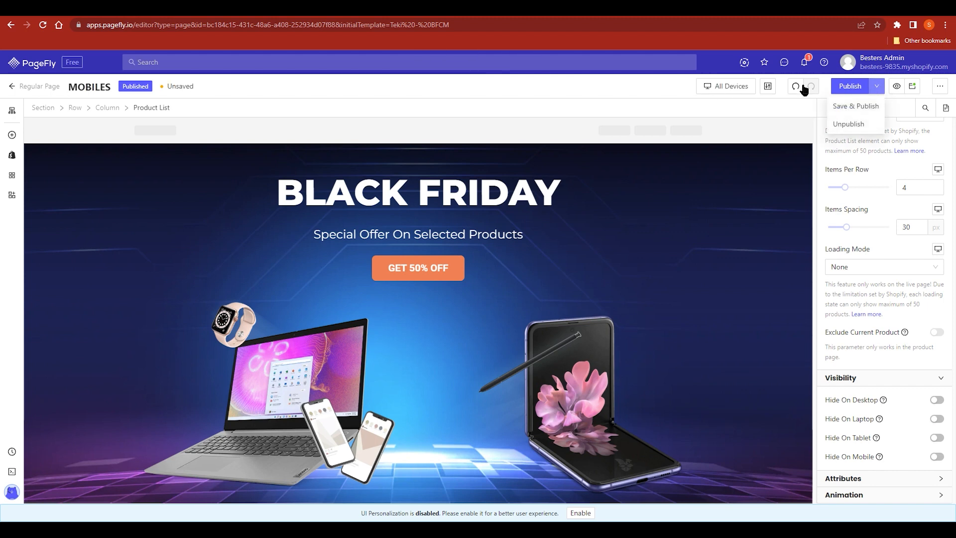
{"action": "left_click", "coordinate": [574, 95]}
{"action": "left_click", "coordinate": [897, 88]}
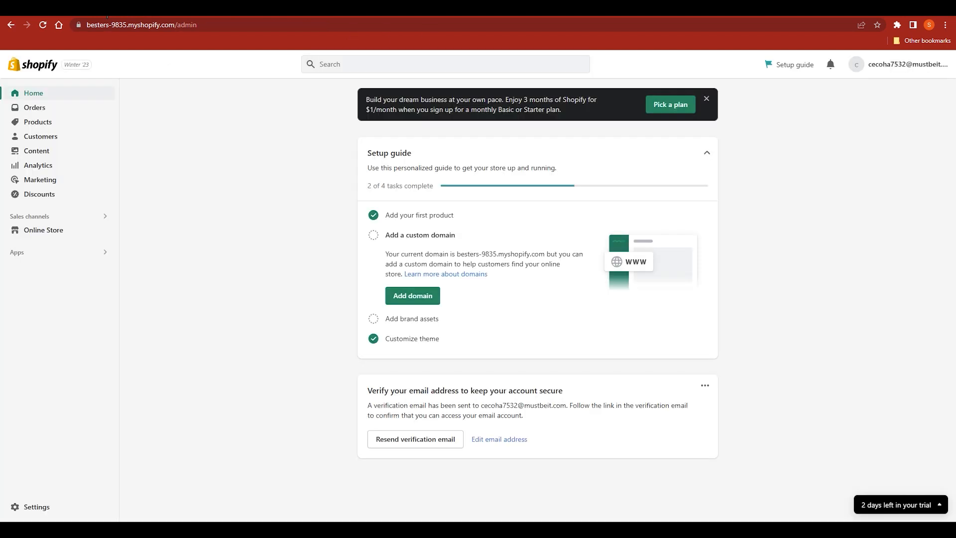
Switch to the Shopify admin, refresh it, and view the live MOBILES page from the online store's page list.
{"action": "left_click", "coordinate": [44, 26]}
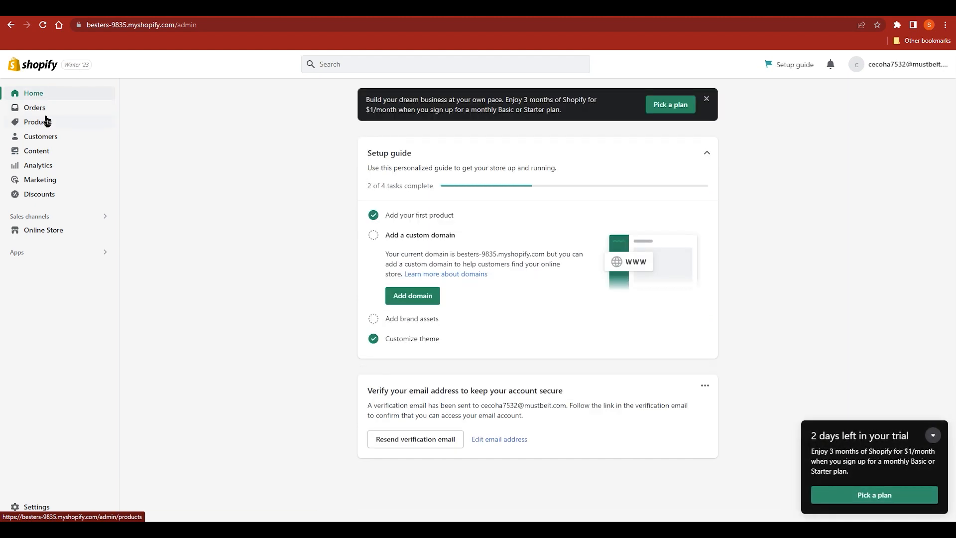
{"action": "left_click", "coordinate": [52, 234]}
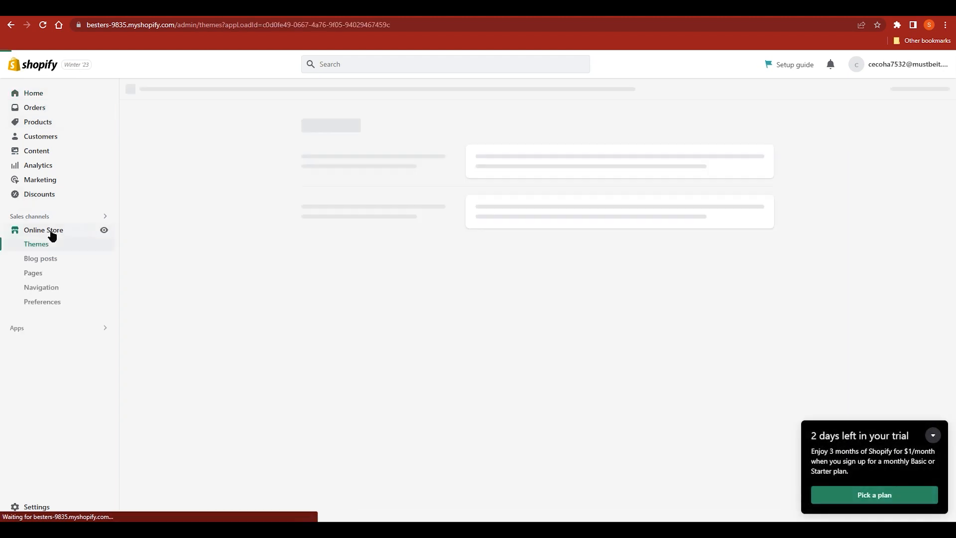
{"action": "left_click", "coordinate": [49, 273]}
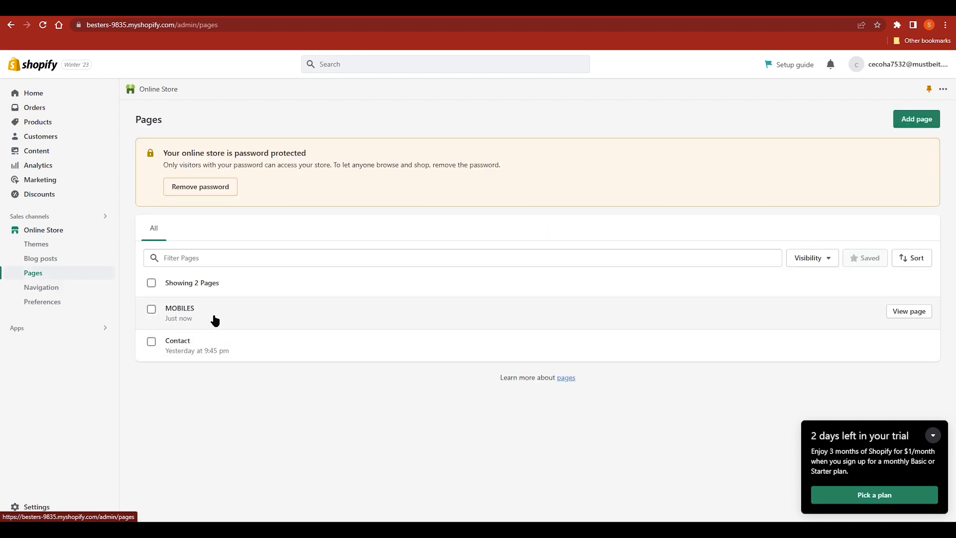
{"action": "left_click", "coordinate": [901, 314]}
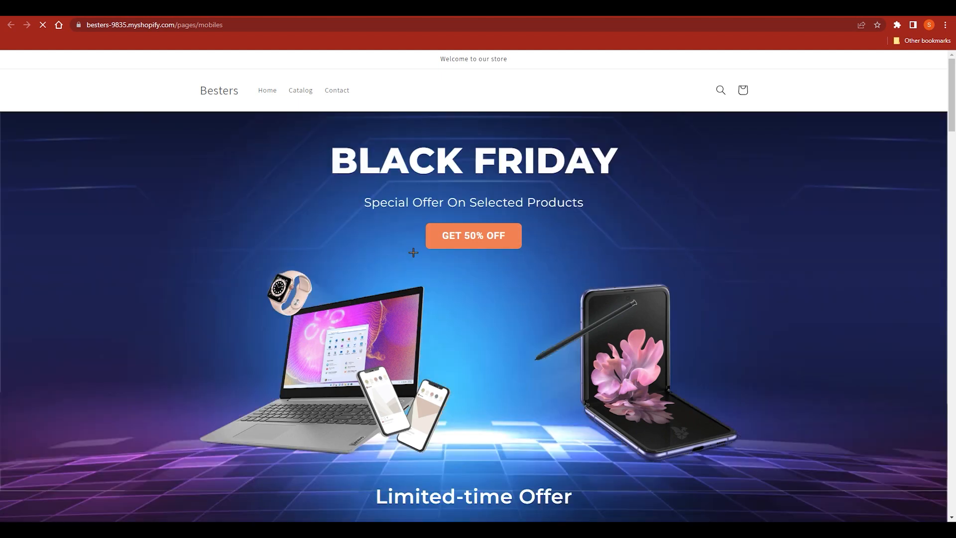
{"action": "scroll", "coordinate": [434, 247], "scroll_direction": "down", "scroll_amount": 4}
{"action": "scroll", "coordinate": [433, 248], "scroll_direction": "up", "scroll_amount": 4}
{"action": "right_click", "coordinate": [434, 248]}
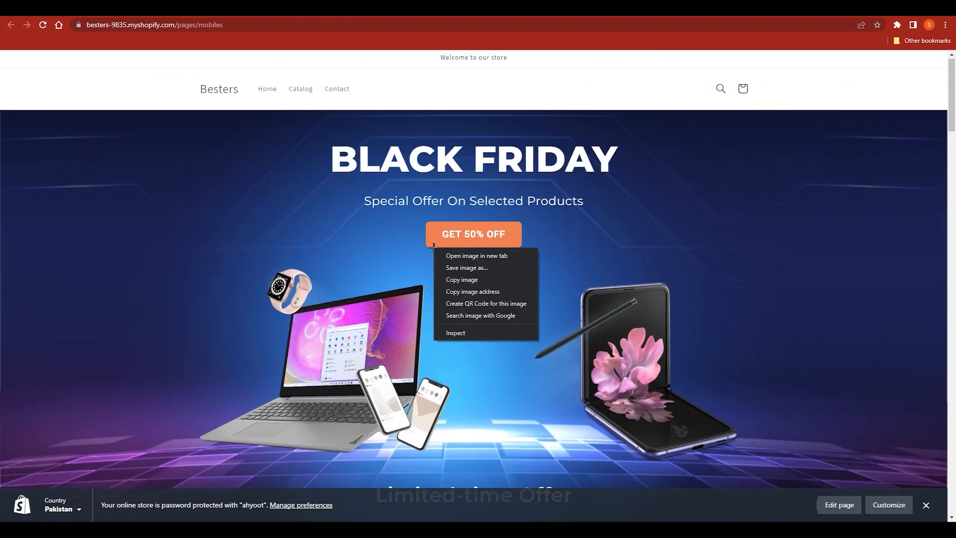
{"action": "left_click", "coordinate": [131, 97]}
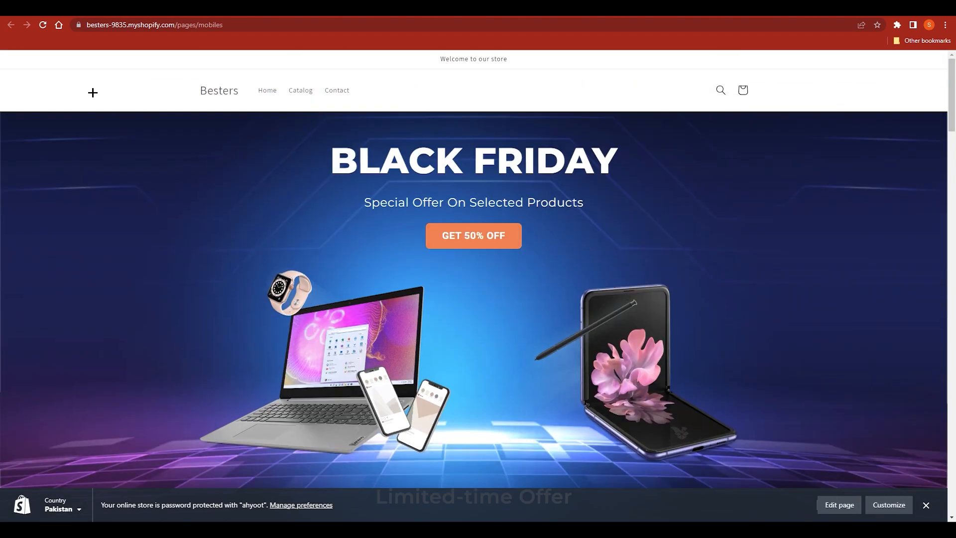